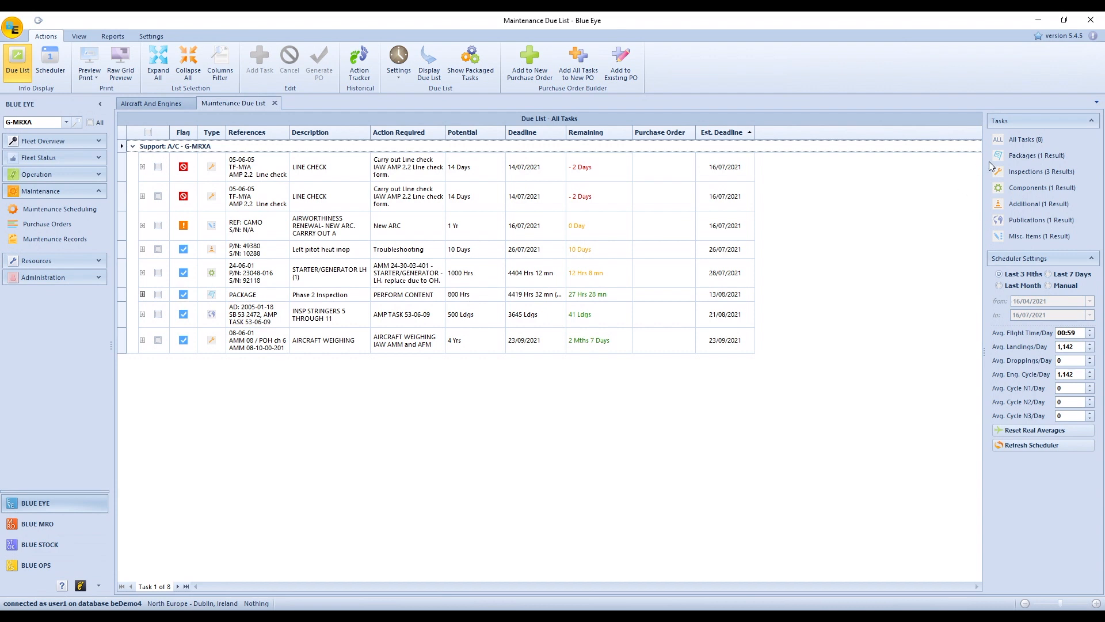
Review the due list by packages, inspections, components, additional, publications and misc. items, and return to all tasks.
{"action": "left_click", "coordinate": [1017, 158]}
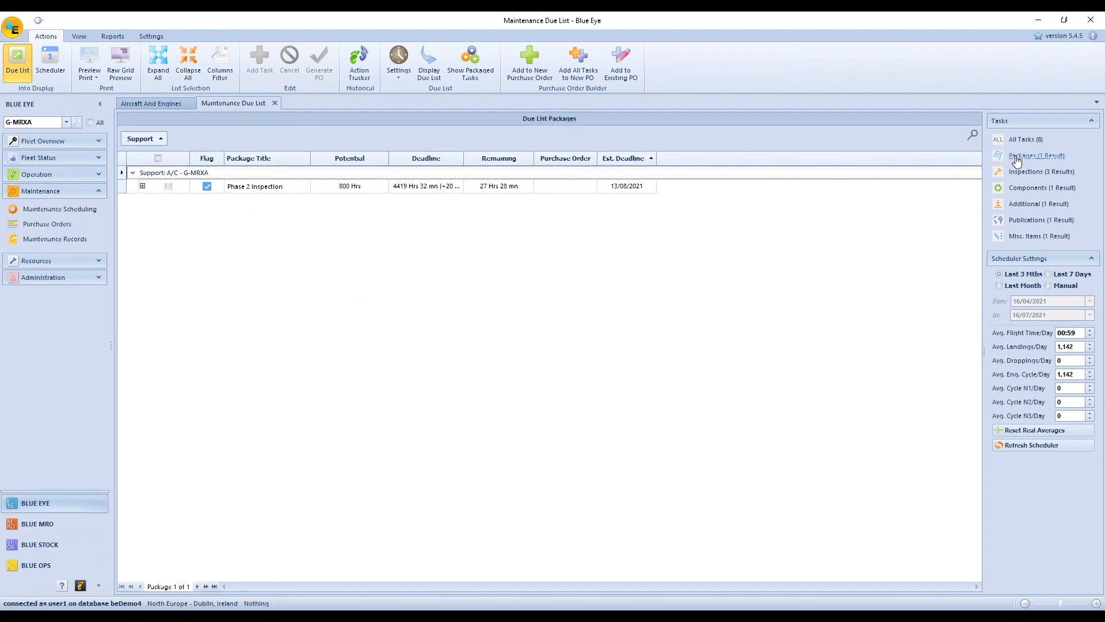
{"action": "left_click", "coordinate": [1020, 173]}
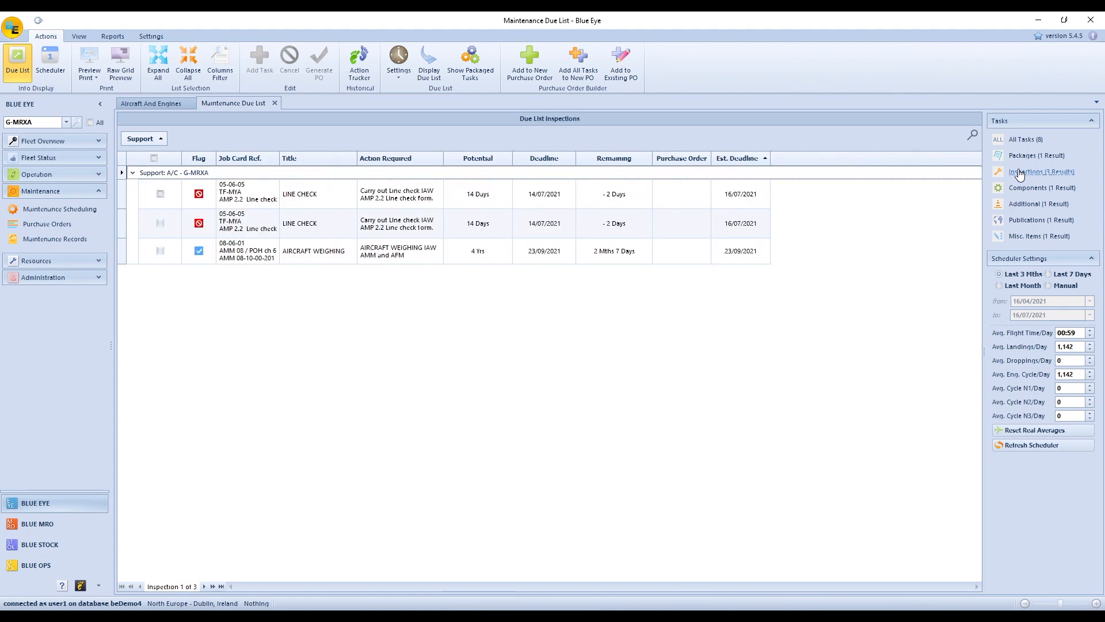
{"action": "left_click", "coordinate": [1023, 189]}
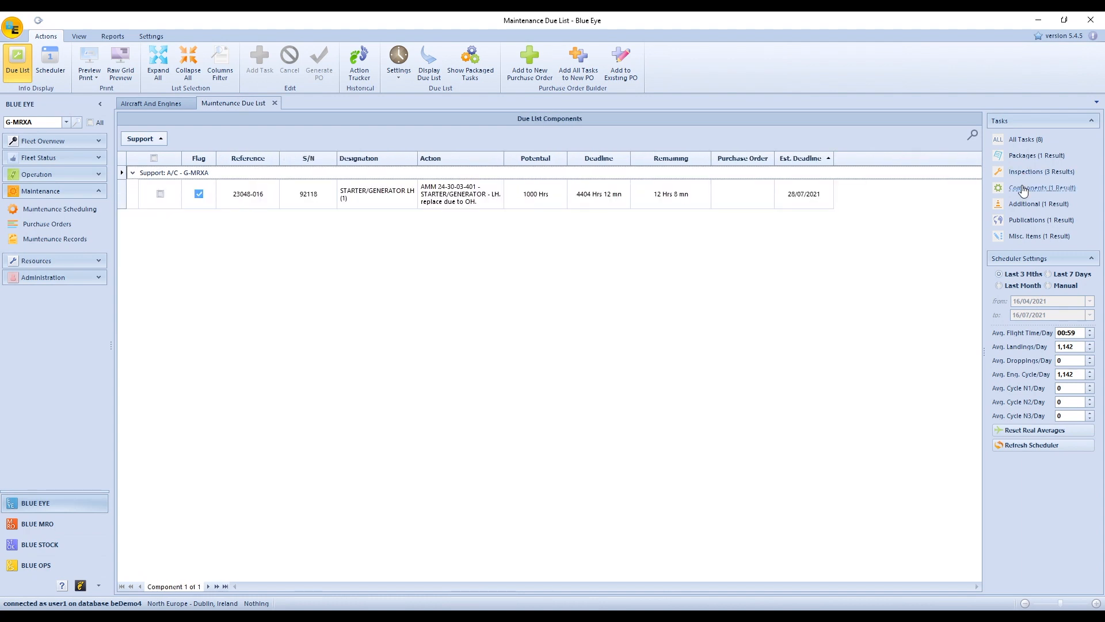
{"action": "left_click", "coordinate": [1026, 205]}
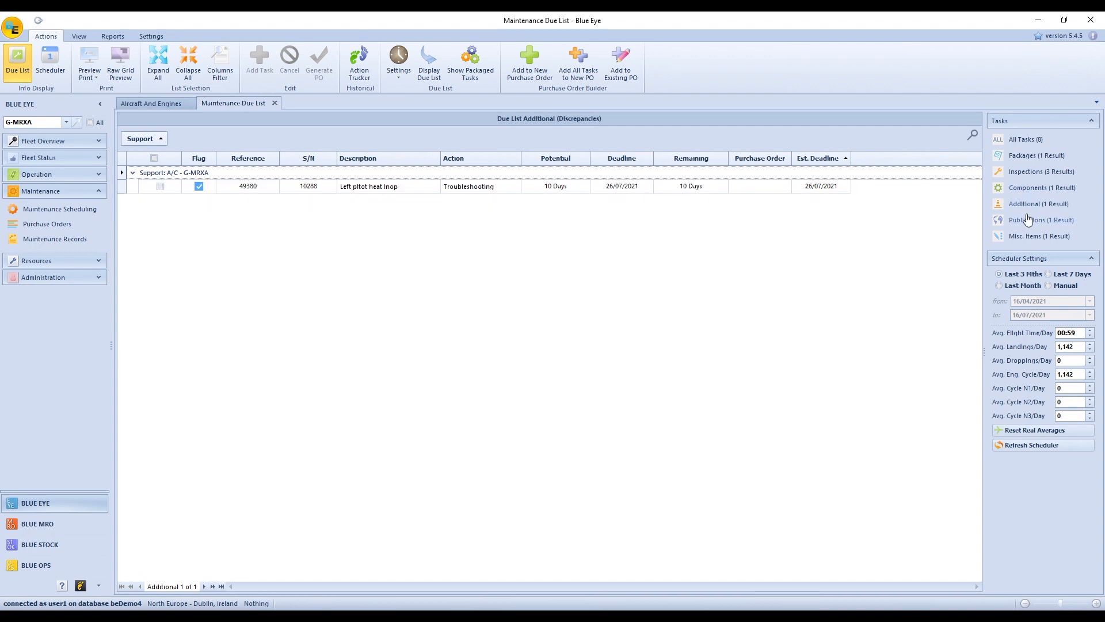
{"action": "left_click", "coordinate": [1028, 221]}
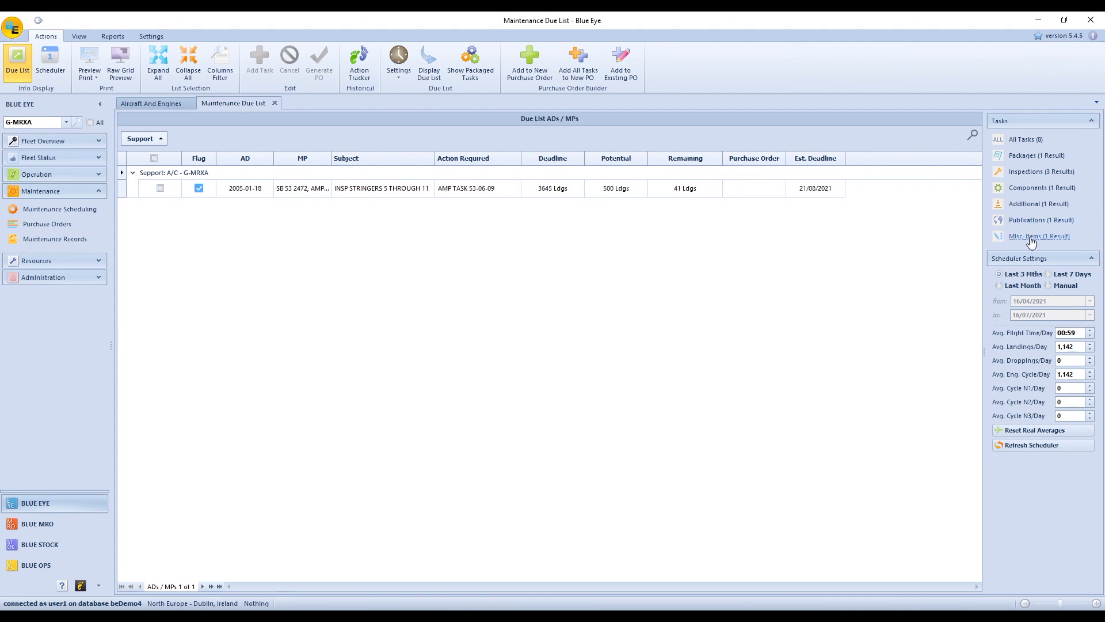
{"action": "left_click", "coordinate": [1031, 239]}
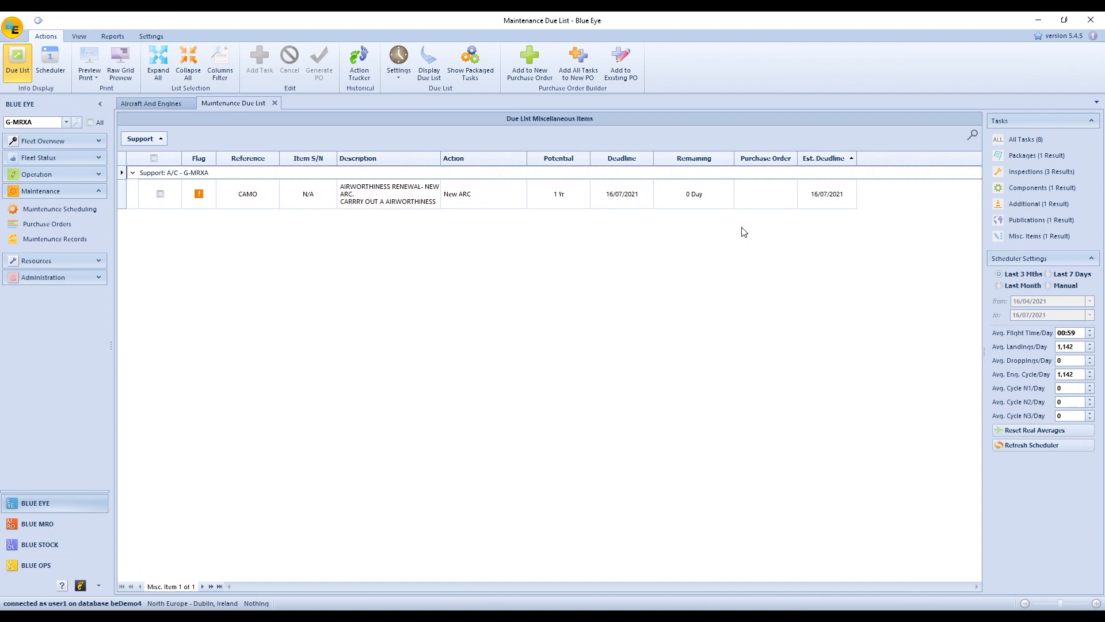
{"action": "left_click", "coordinate": [1022, 140]}
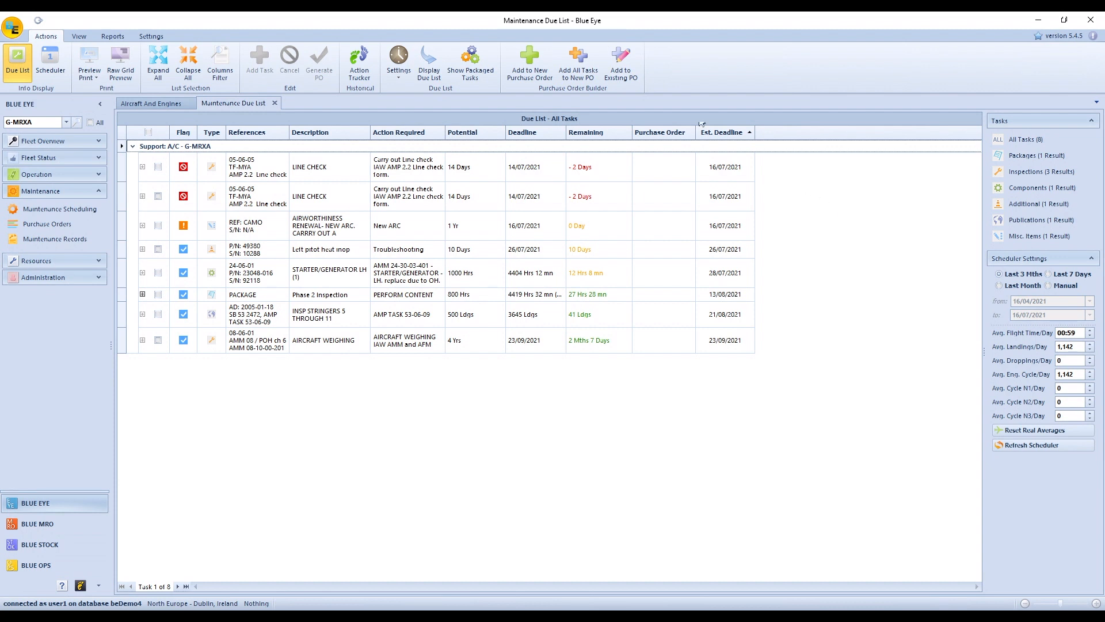
Show the packaged tasks in the G-MRXA due list and hide them again.
{"action": "left_click", "coordinate": [482, 71]}
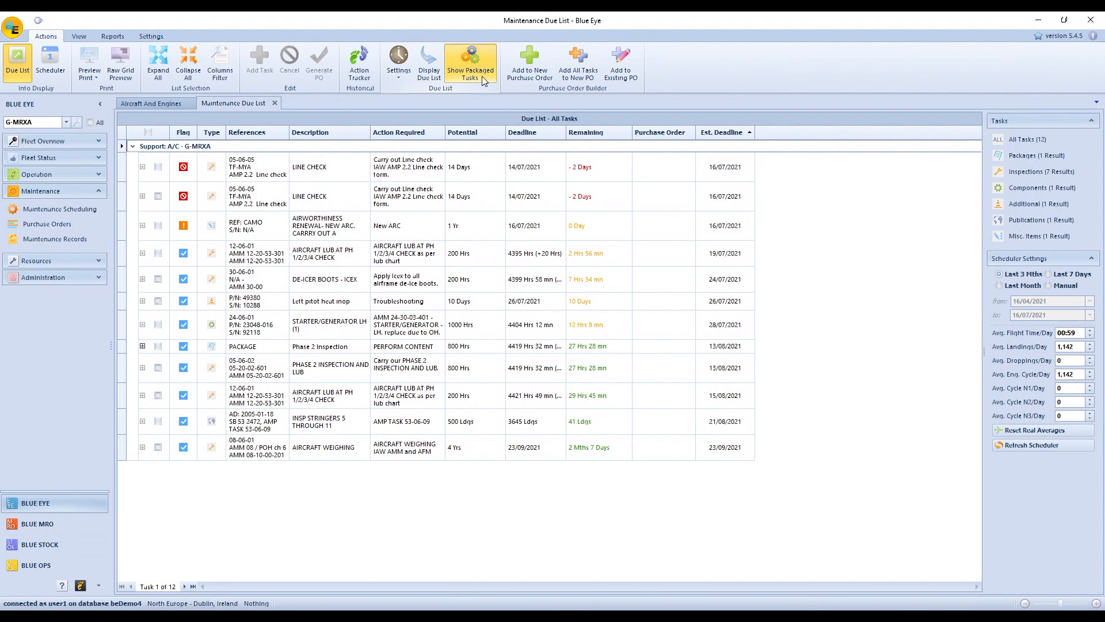
{"action": "left_click", "coordinate": [482, 76]}
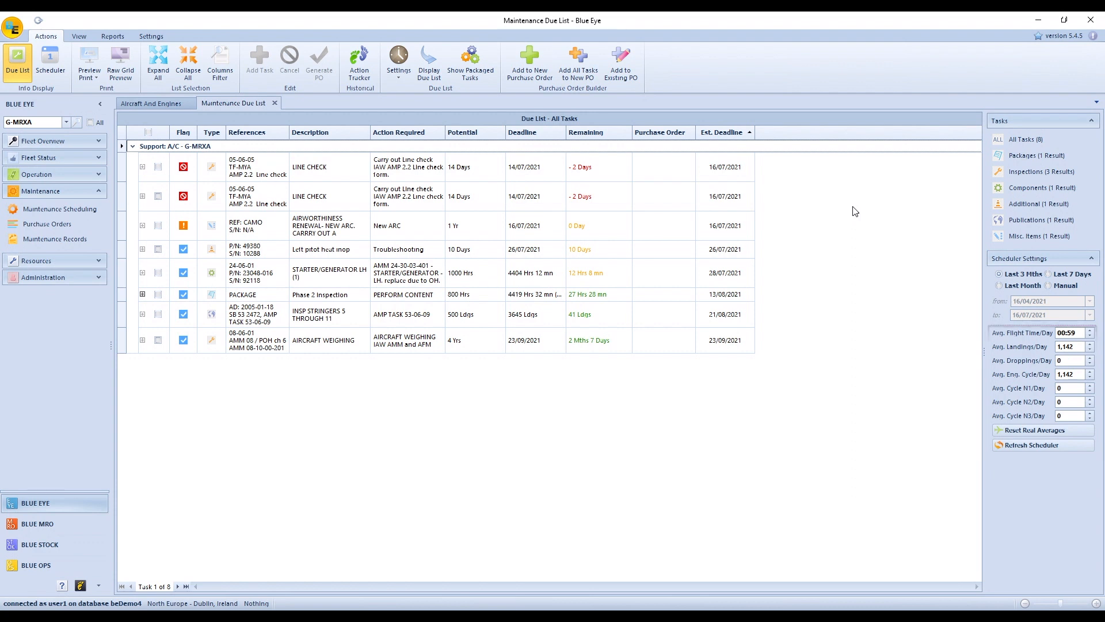
Refresh the scheduler with an average flight time of 02:00 per day and restore the real averages.
{"action": "left_click_drag", "start_coordinate": [1079, 333], "coordinate": [1057, 334]}
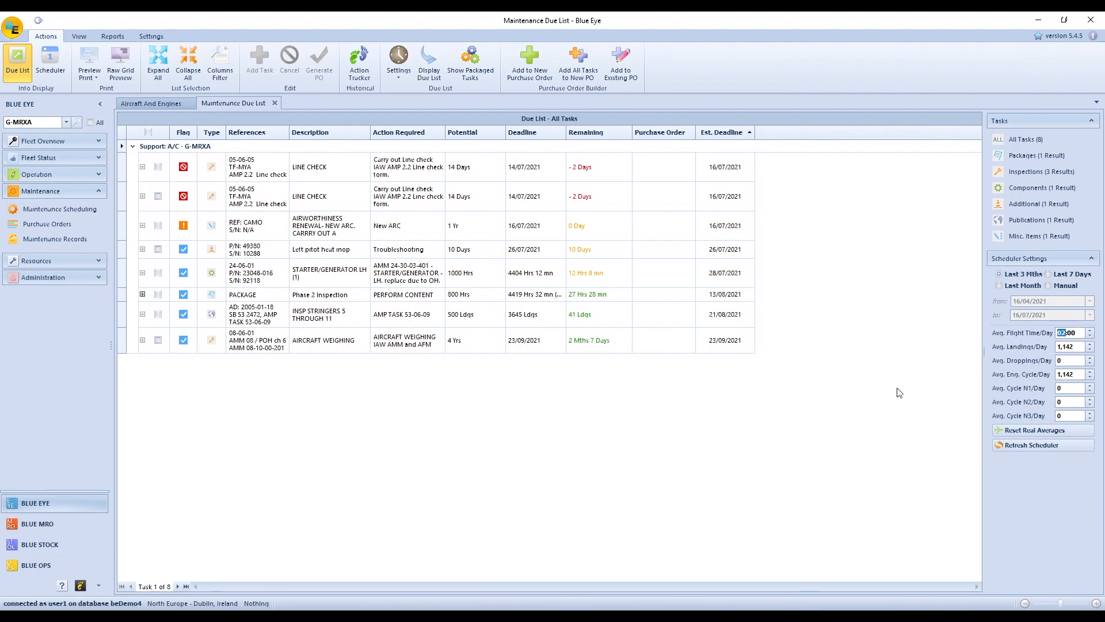
{"action": "left_click", "coordinate": [1031, 446]}
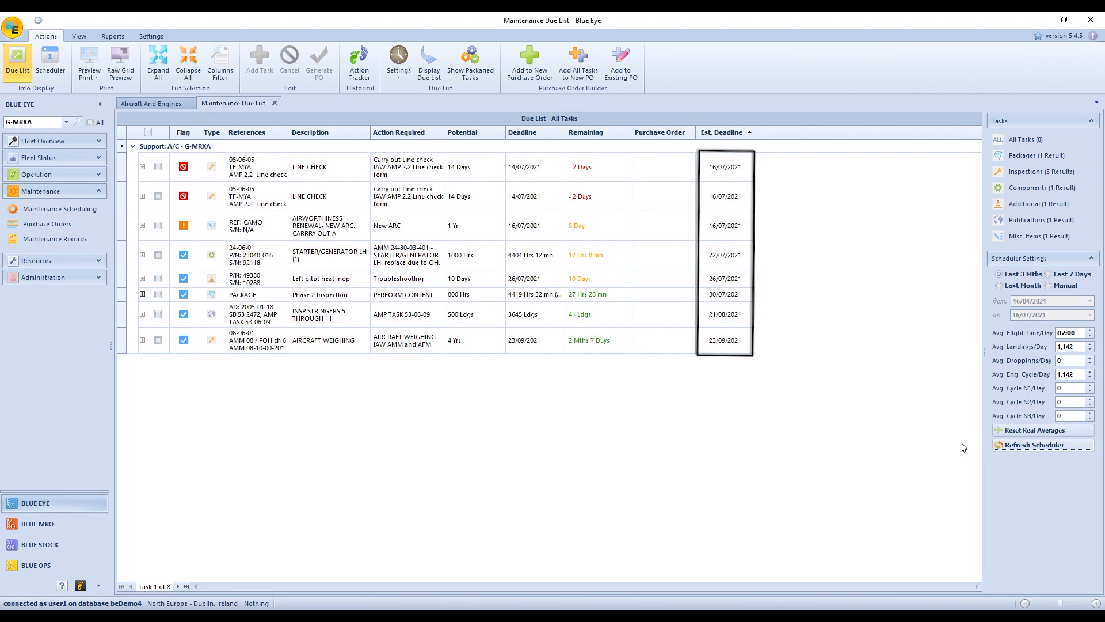
{"action": "left_click", "coordinate": [1029, 433]}
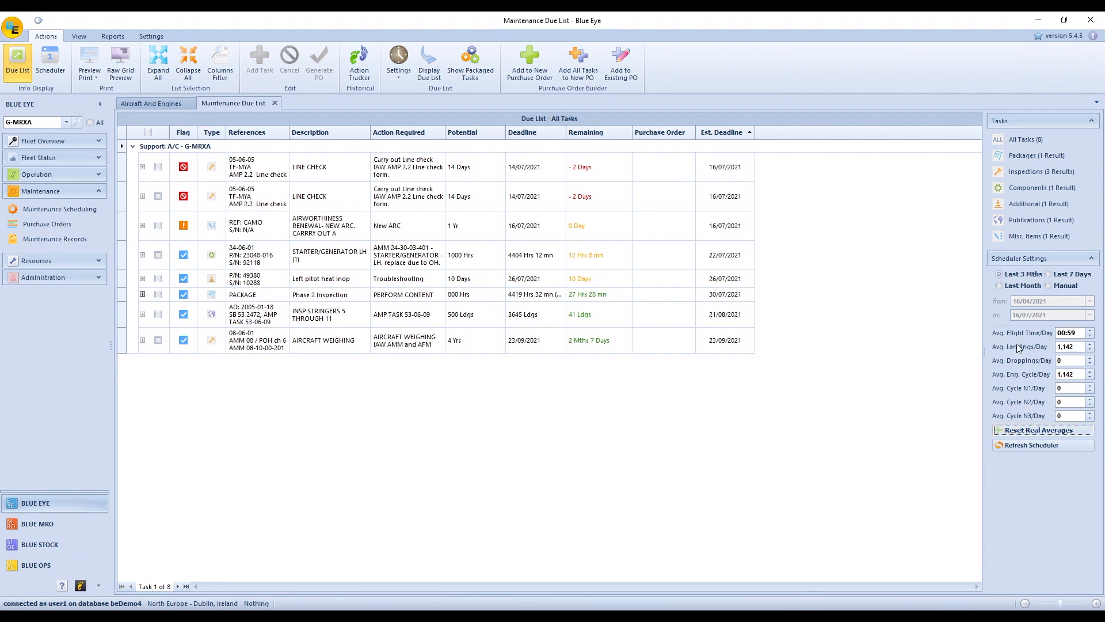
Try the Last 7 Days, Last Month and Manual averaging periods, clearing the manual start date, and return to Last 3 Mths.
{"action": "left_click", "coordinate": [1047, 274]}
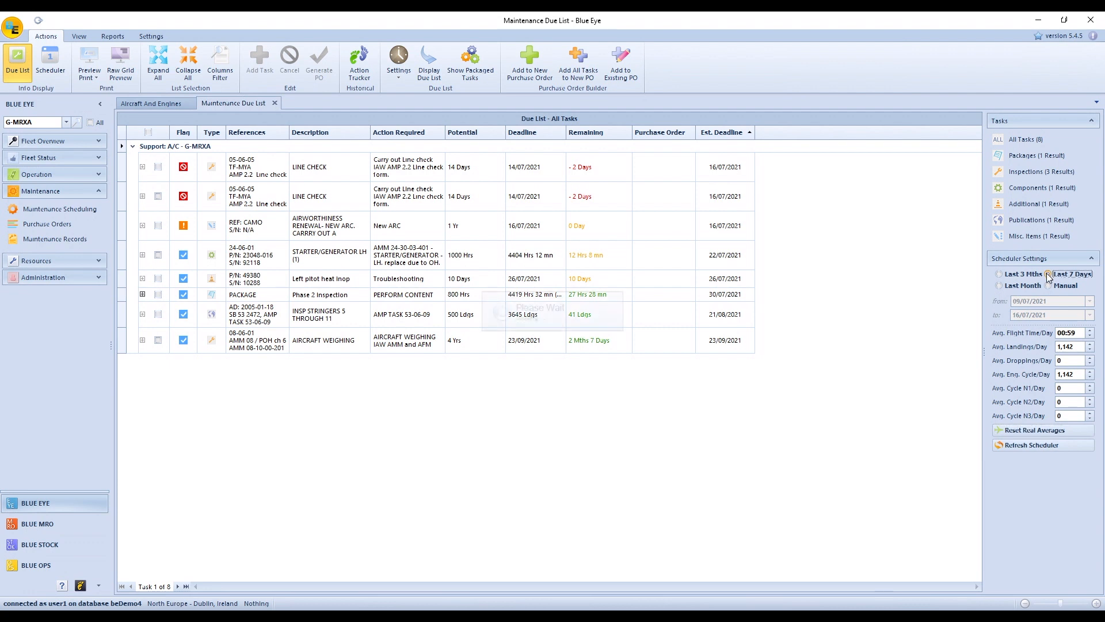
{"action": "left_click", "coordinate": [1021, 285]}
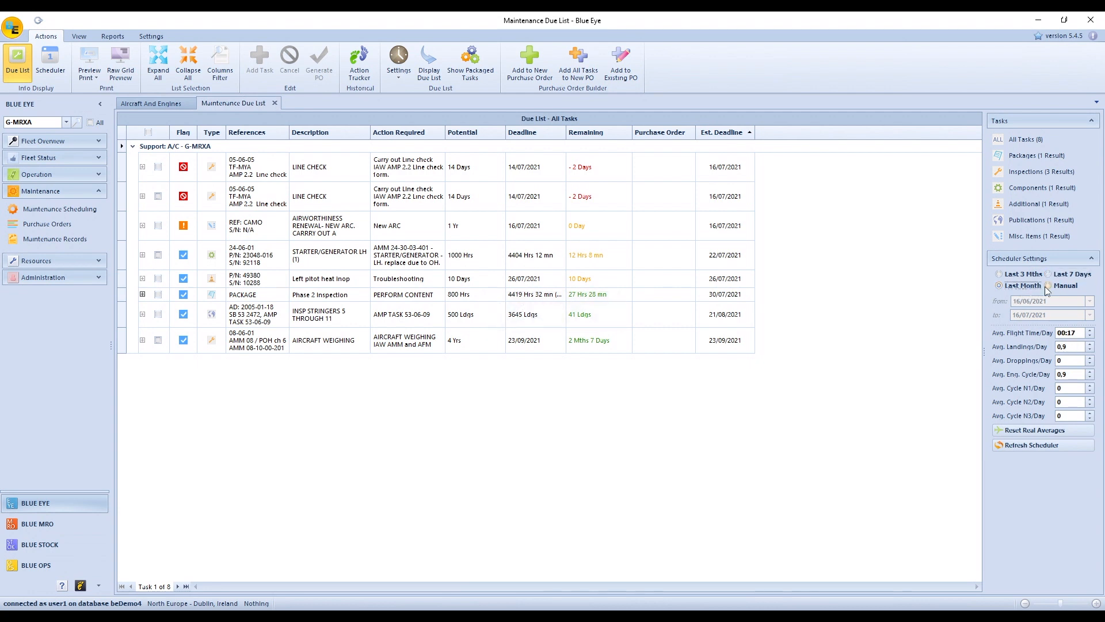
{"action": "left_click", "coordinate": [1052, 285]}
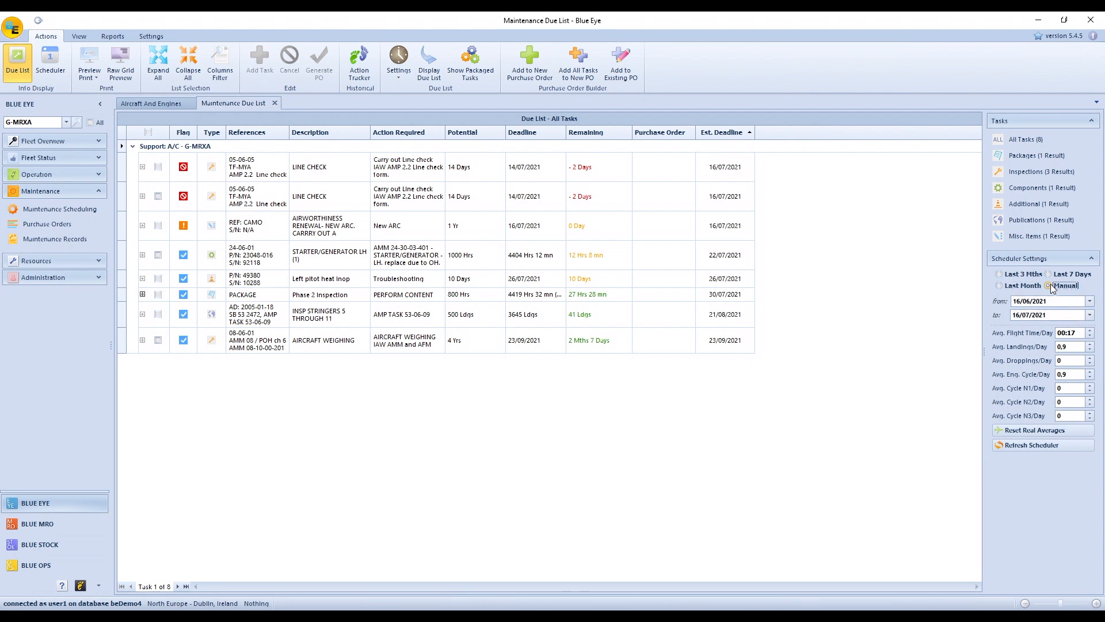
{"action": "left_click", "coordinate": [1091, 302]}
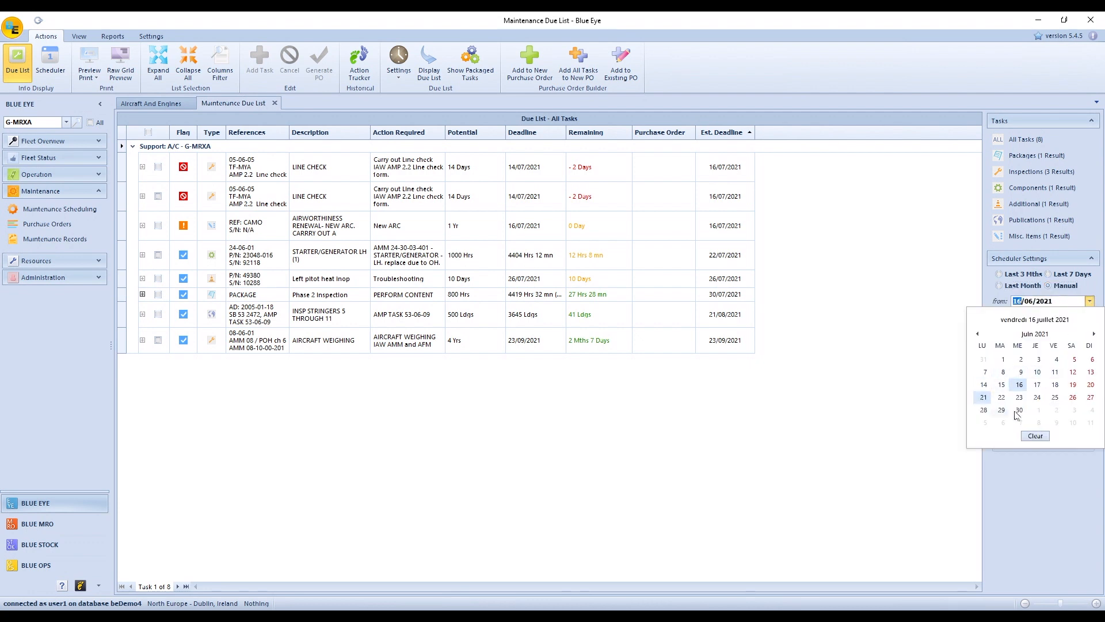
{"action": "left_click", "coordinate": [1035, 436]}
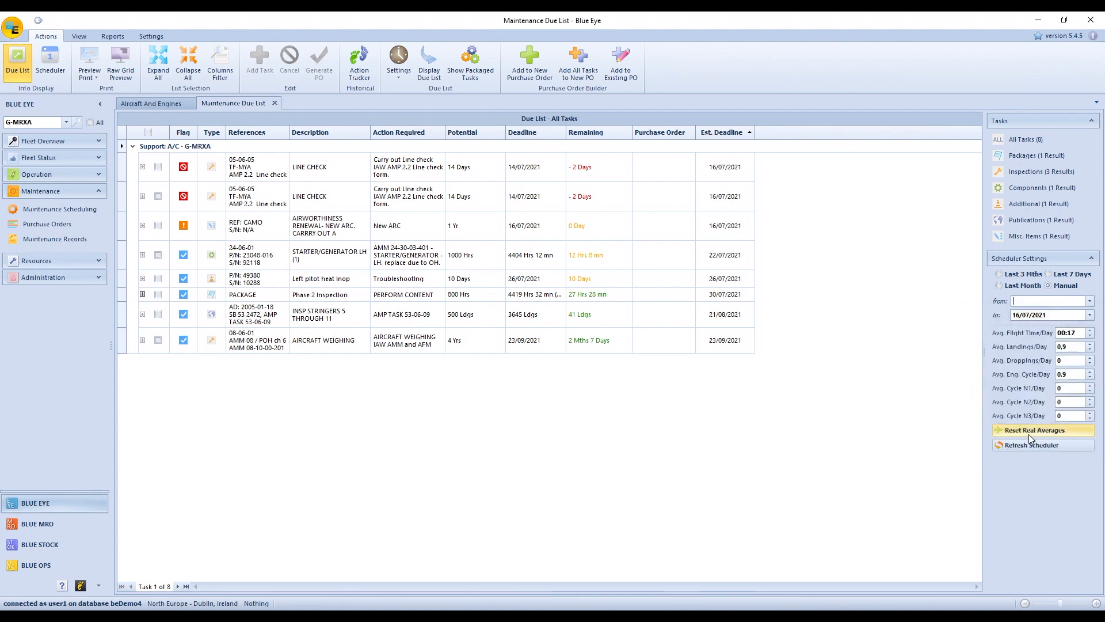
{"action": "left_click", "coordinate": [1026, 274]}
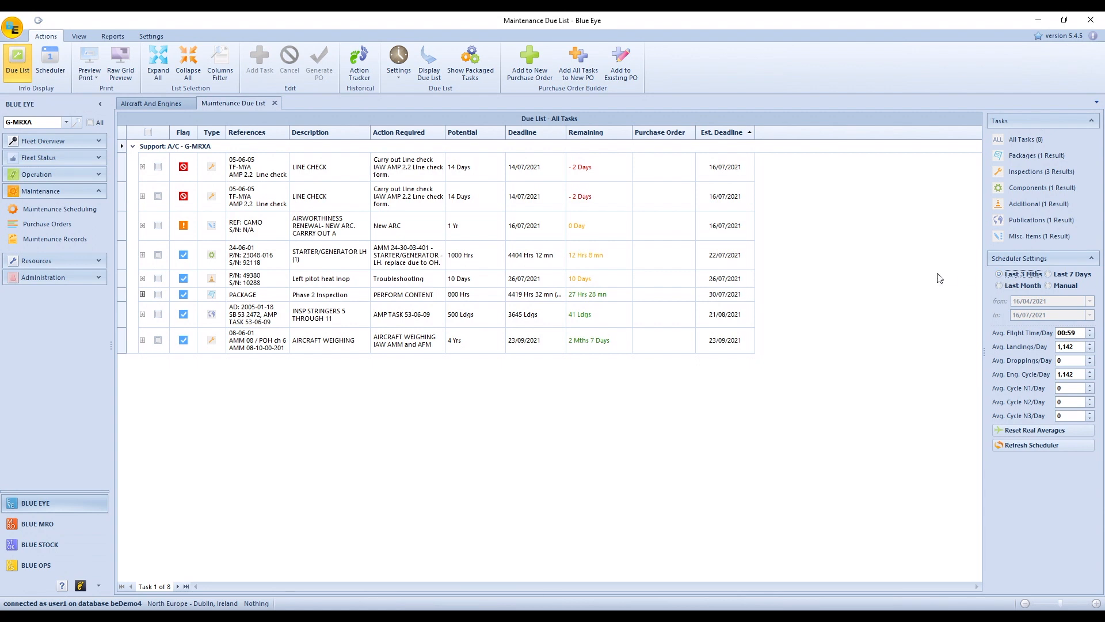
Select individual tasks among the first rows of the due list, including both LINE CHECK tasks, and deselect them again.
{"action": "left_click", "coordinate": [158, 167]}
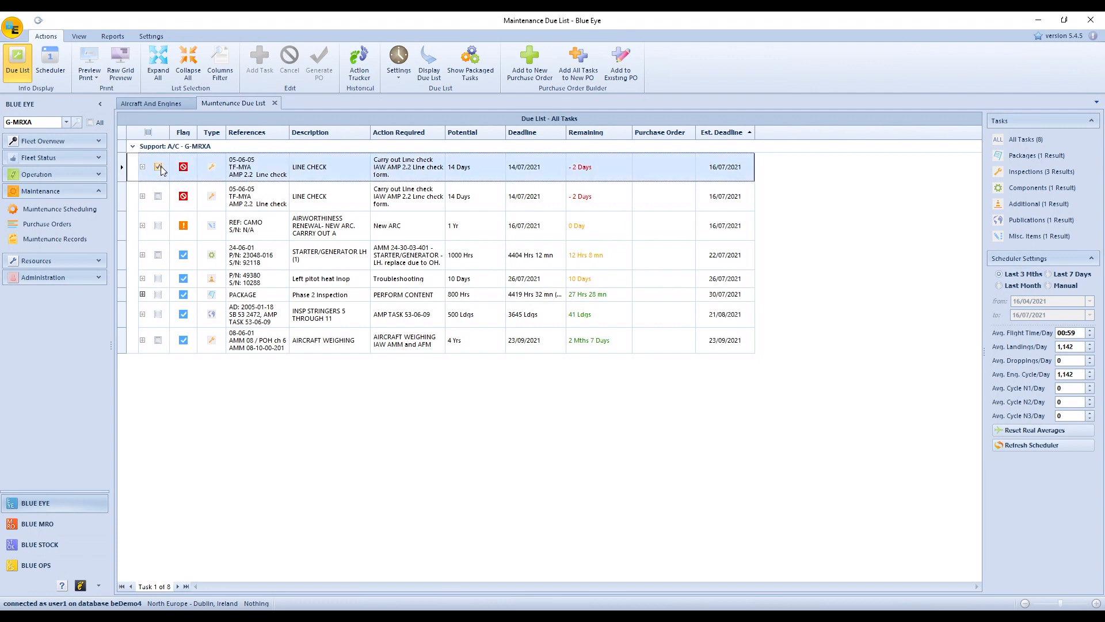
{"action": "left_click", "coordinate": [161, 197]}
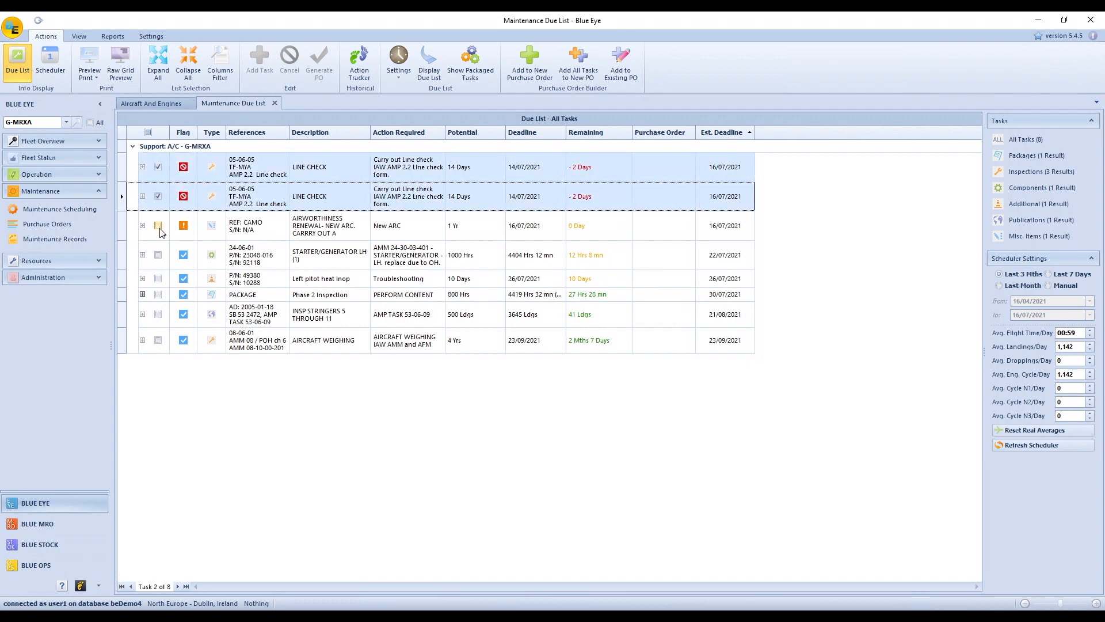
{"action": "left_click", "coordinate": [159, 227]}
{"action": "left_click", "coordinate": [160, 227]}
{"action": "left_click", "coordinate": [159, 196]}
{"action": "left_click", "coordinate": [158, 167]}
{"action": "left_click", "coordinate": [125, 166]}
{"action": "left_click", "coordinate": [125, 186]}
{"action": "left_click", "coordinate": [123, 226]}
{"action": "left_click", "coordinate": [123, 247]}
{"action": "left_click", "coordinate": [156, 254]}
{"action": "left_click", "coordinate": [158, 225]}
{"action": "left_click", "coordinate": [158, 196]}
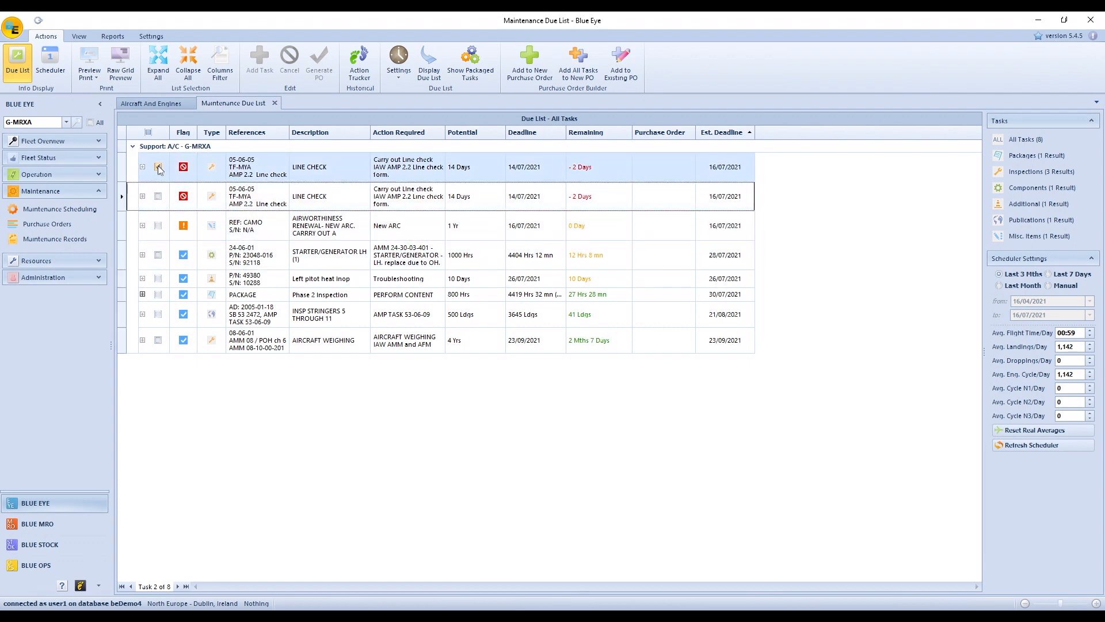
{"action": "left_click", "coordinate": [158, 167]}
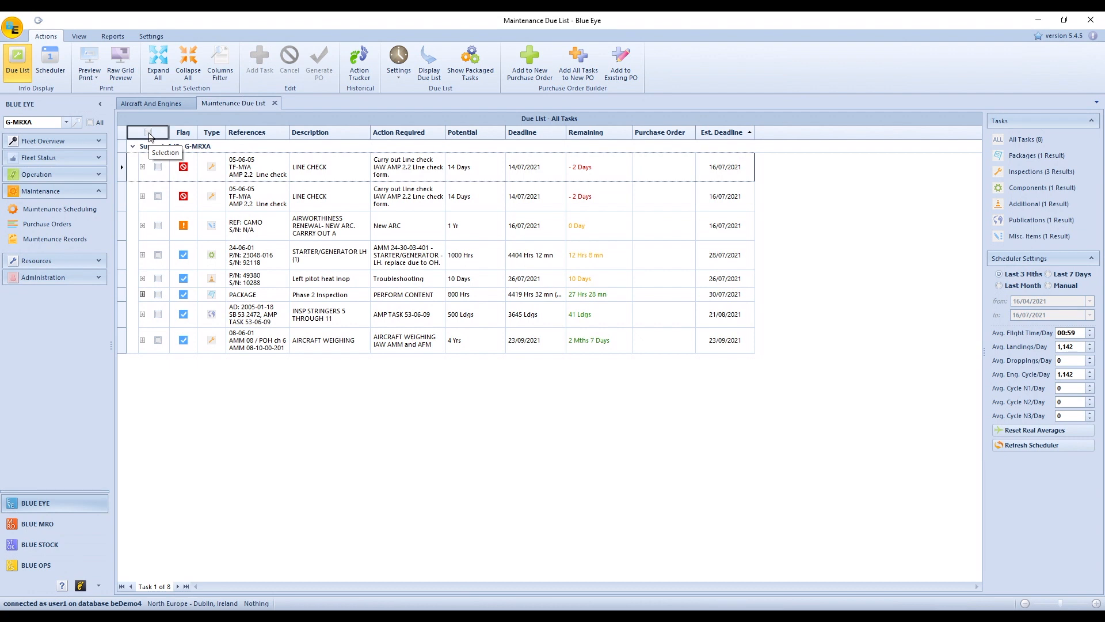
Select all tasks in the due list and add them to a new purchase order.
{"action": "left_click", "coordinate": [148, 133]}
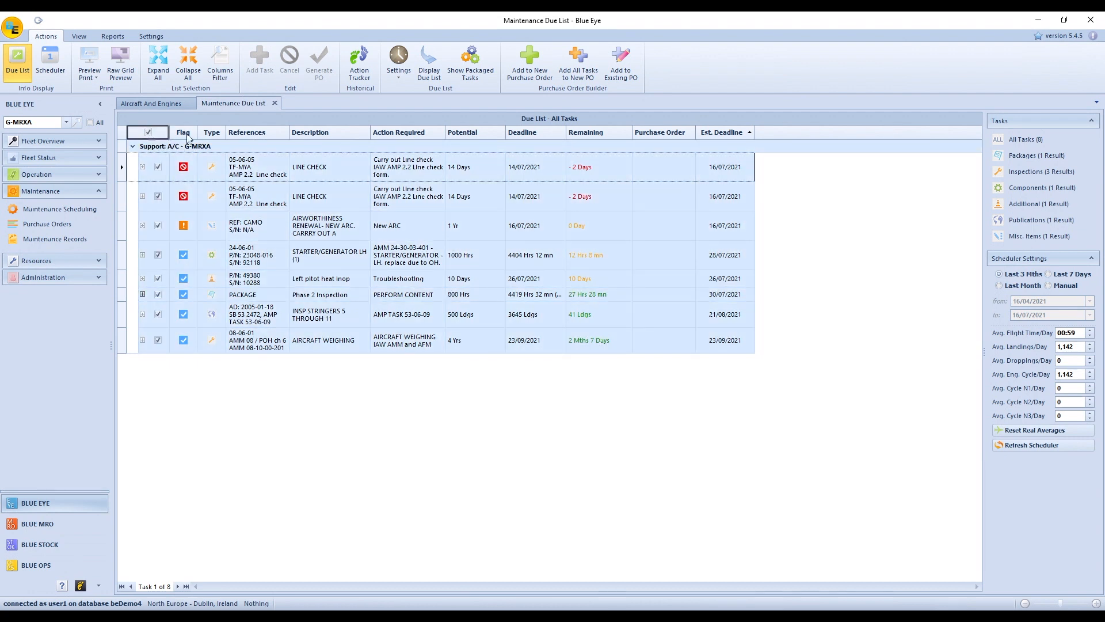
{"action": "left_click", "coordinate": [524, 57]}
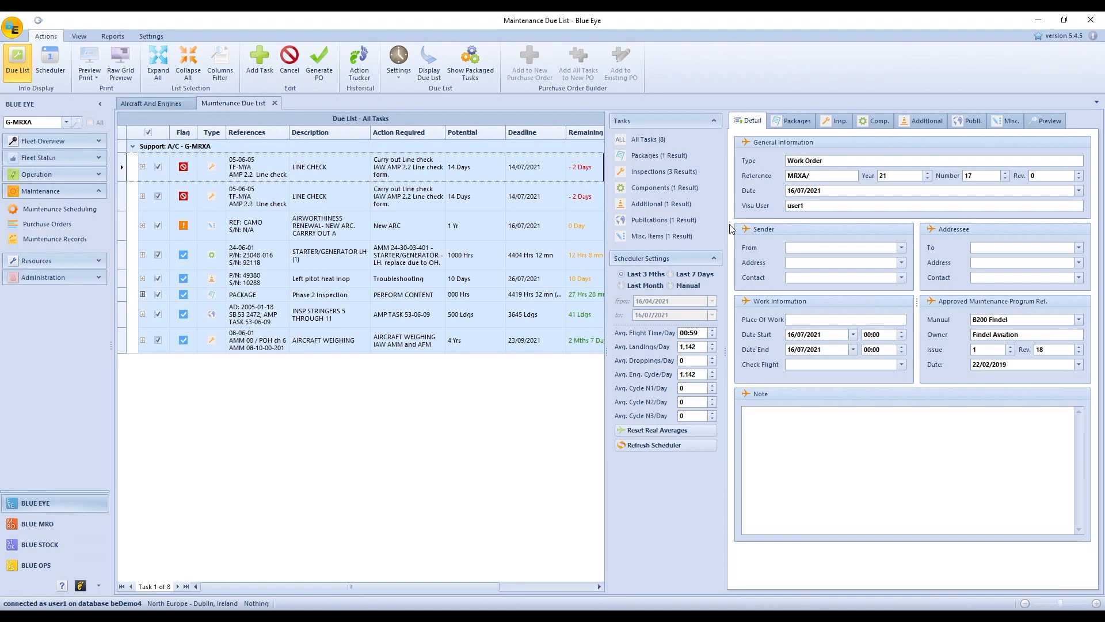
Change the type of the new purchase order to Maintenance Order.
{"action": "left_click_drag", "start_coordinate": [803, 159], "coordinate": [774, 163]}
{"action": "key", "text": "Delete"}
{"action": "key", "text": "Delete"}
{"action": "key", "text": "Delete"}
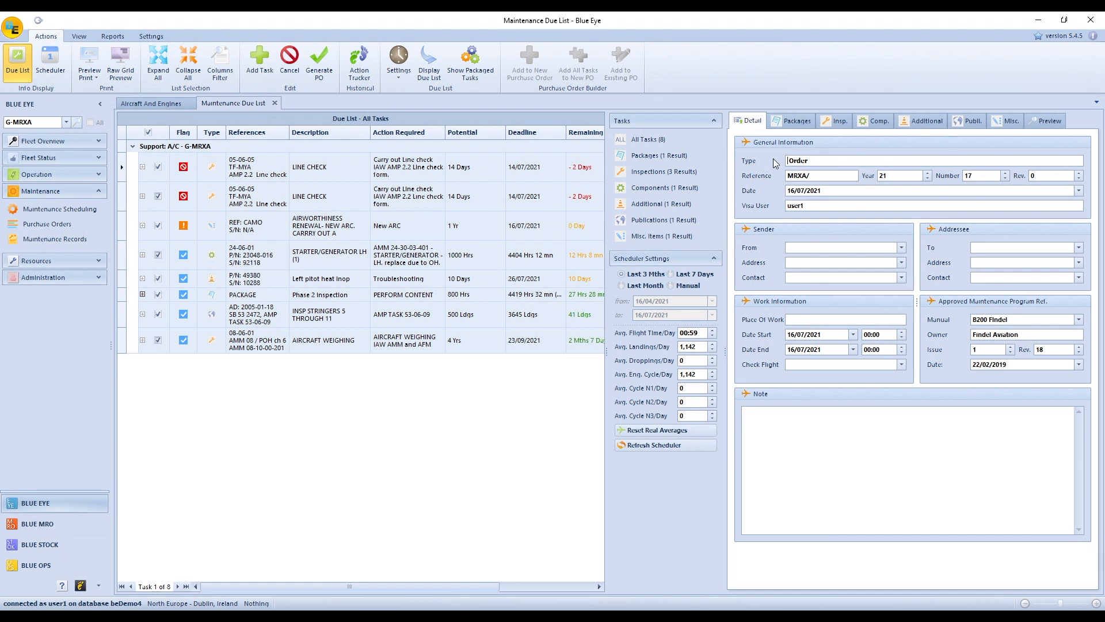
{"action": "type", "text": "Maint enance"}
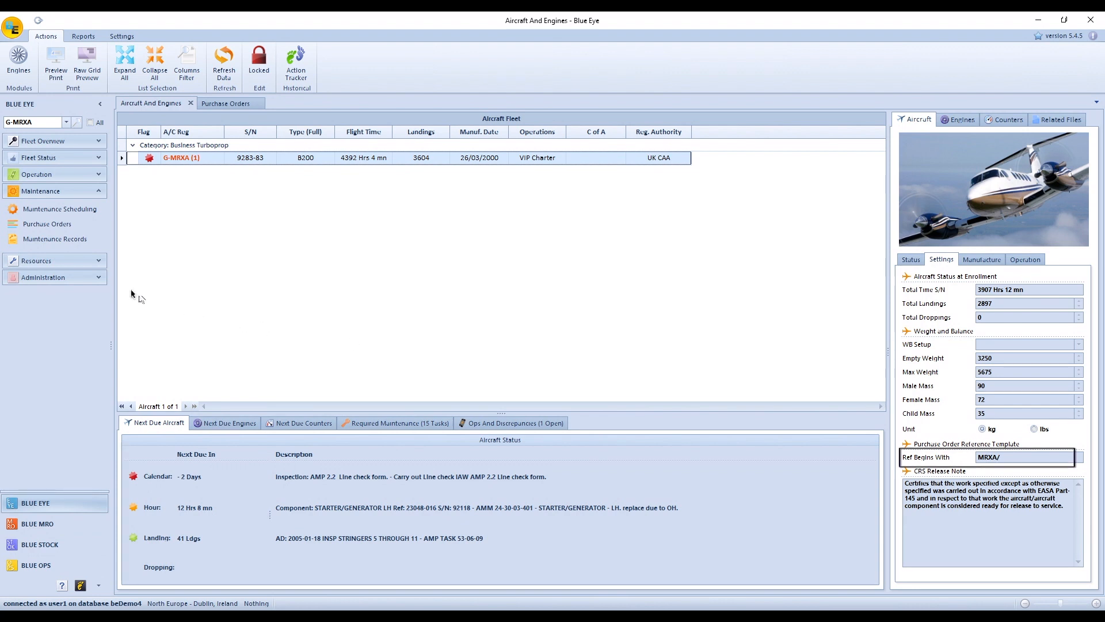
{"action": "left_click", "coordinate": [97, 263]}
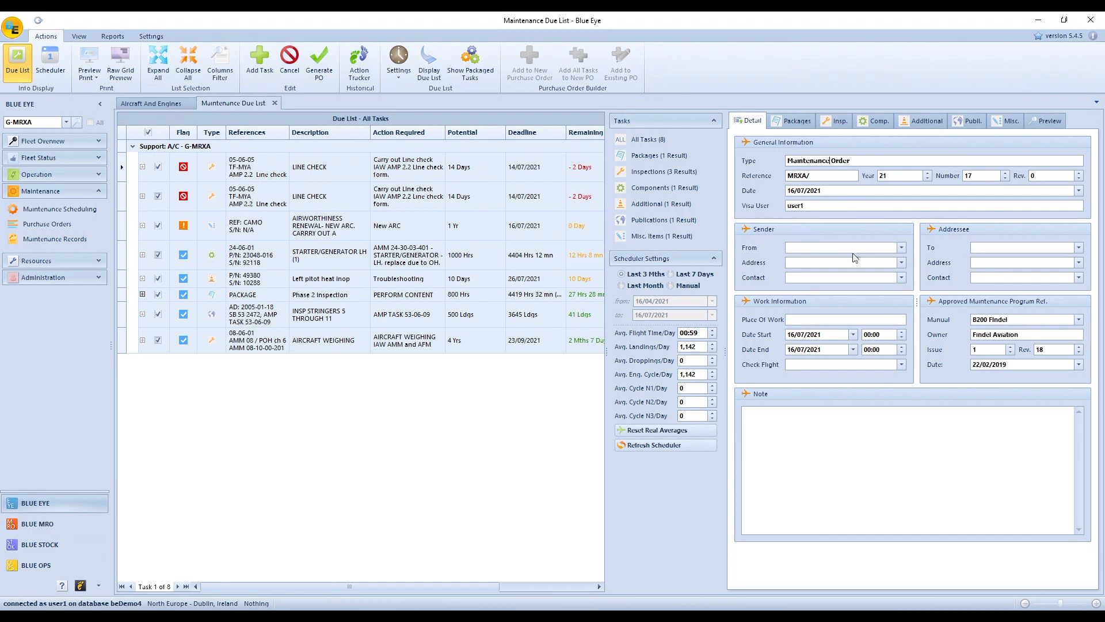
Set the order's sender to Findel Aviation with the Findel Aviation address and the Airworthiness Agent as contact.
{"action": "left_click", "coordinate": [901, 247]}
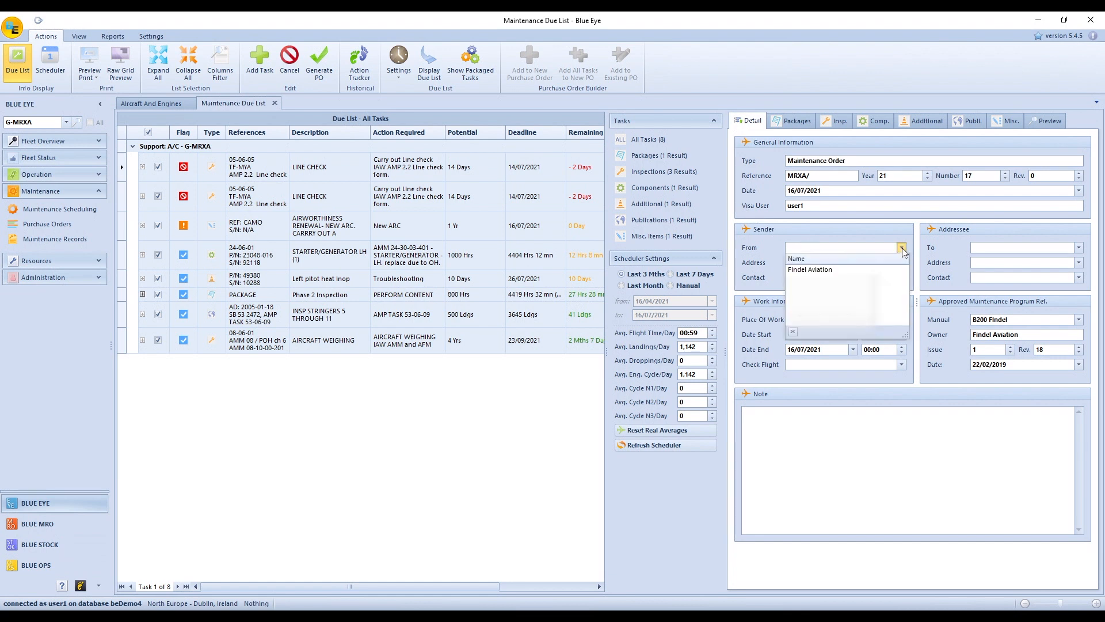
{"action": "left_click", "coordinate": [861, 270]}
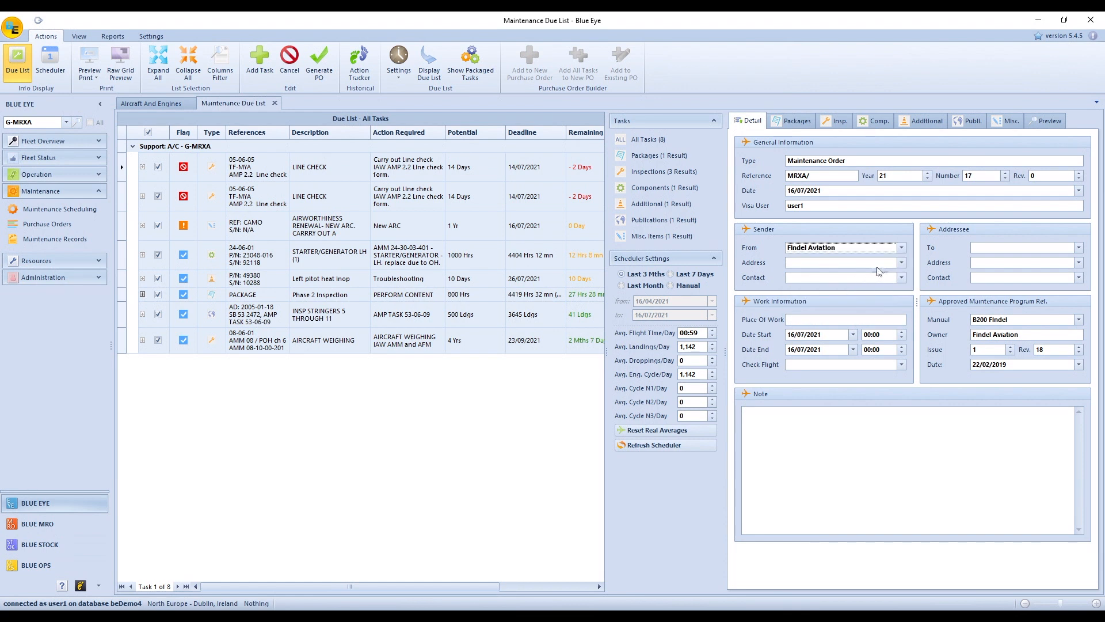
{"action": "left_click", "coordinate": [900, 263]}
{"action": "left_click", "coordinate": [887, 285]}
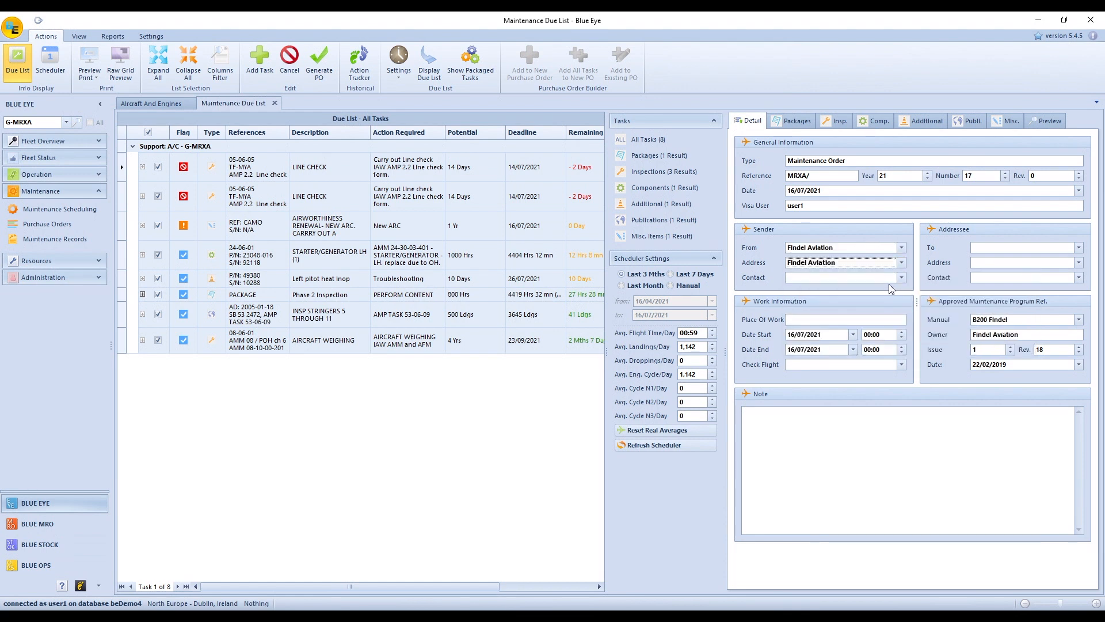
{"action": "left_click", "coordinate": [902, 278]}
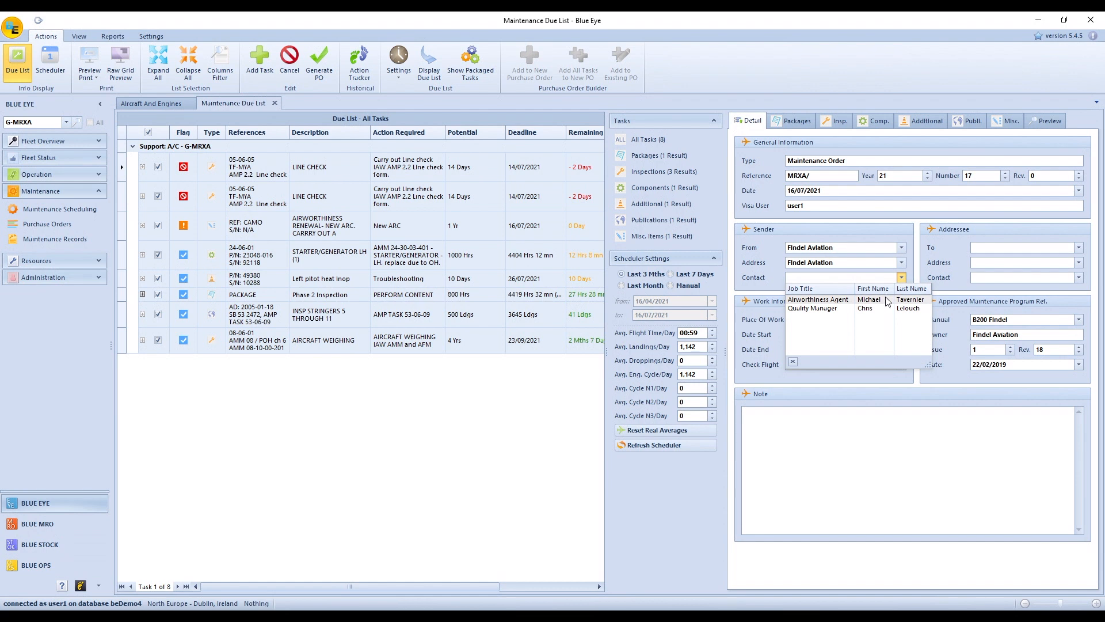
{"action": "left_click", "coordinate": [886, 300]}
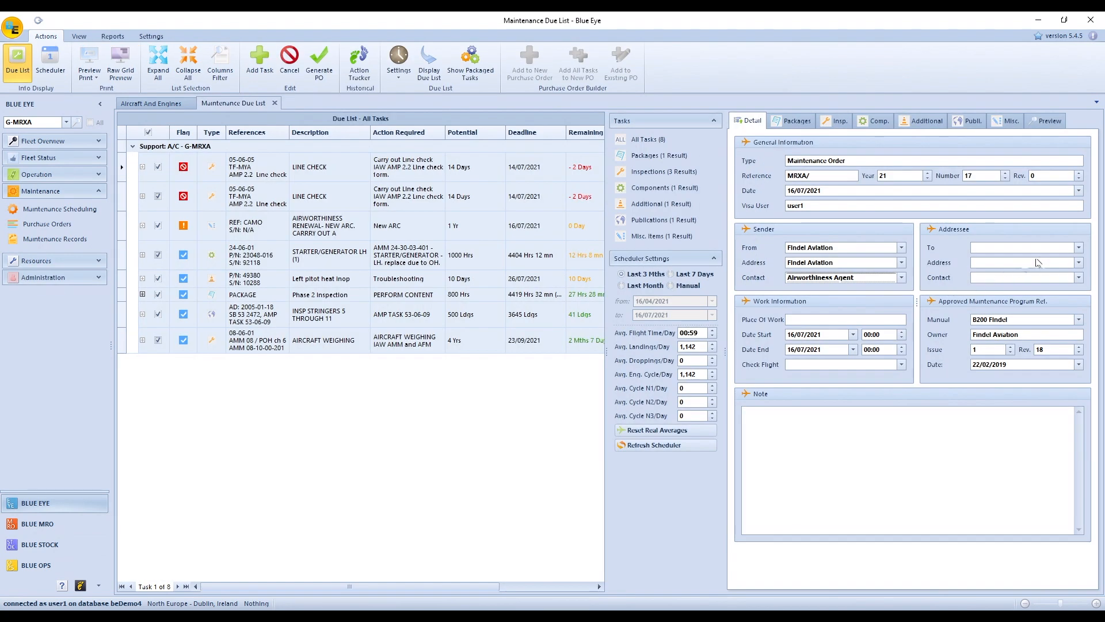
Set the order's addressee to MRX Part 145 with the MRX Part 145 address and the Maintenance Manager as contact.
{"action": "left_click", "coordinate": [1078, 248]}
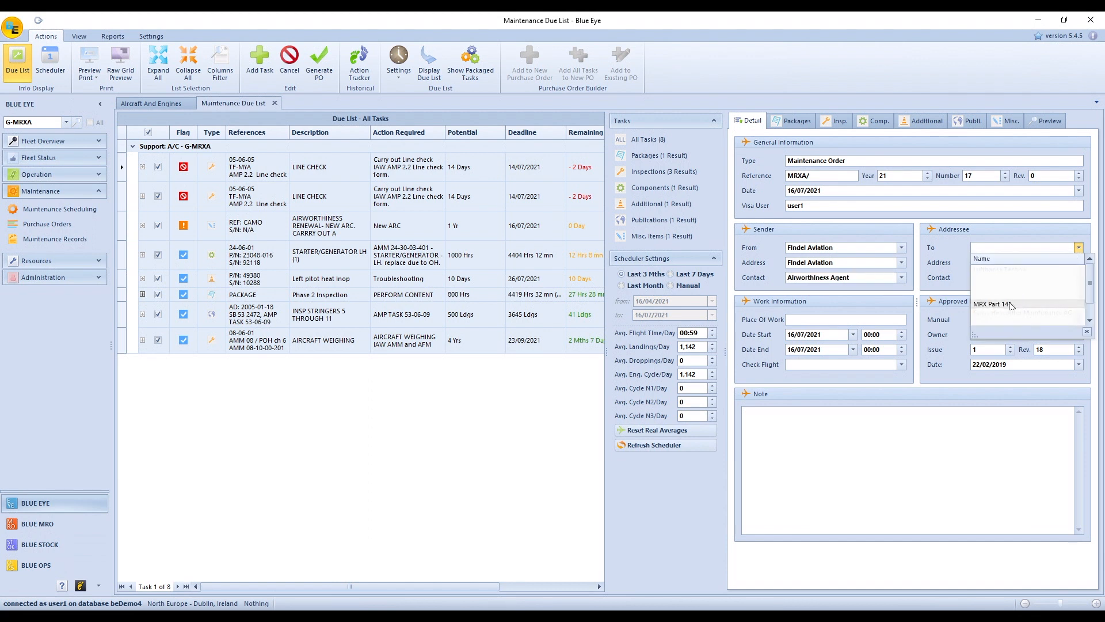
{"action": "left_click", "coordinate": [1009, 304]}
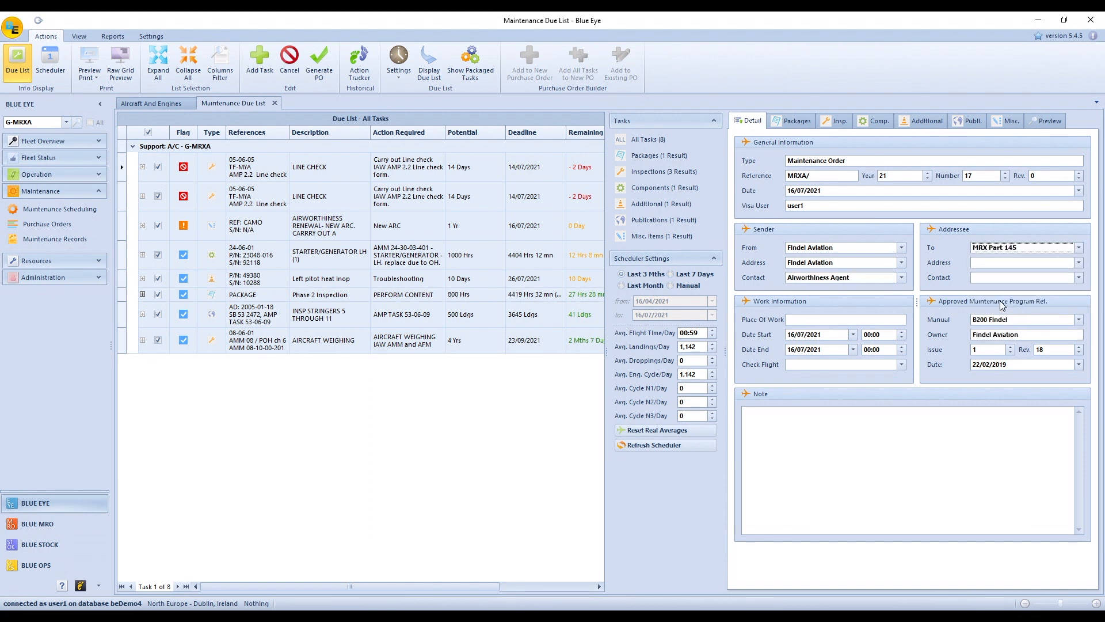
{"action": "left_click", "coordinate": [1079, 263]}
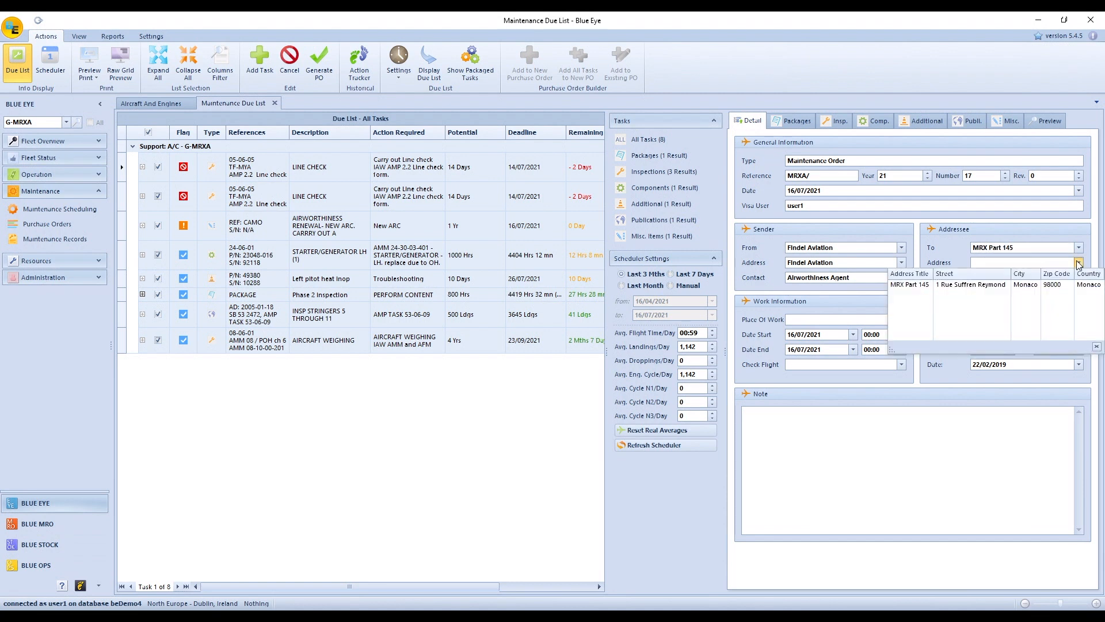
{"action": "left_click", "coordinate": [1025, 286]}
{"action": "left_click", "coordinate": [1079, 278]}
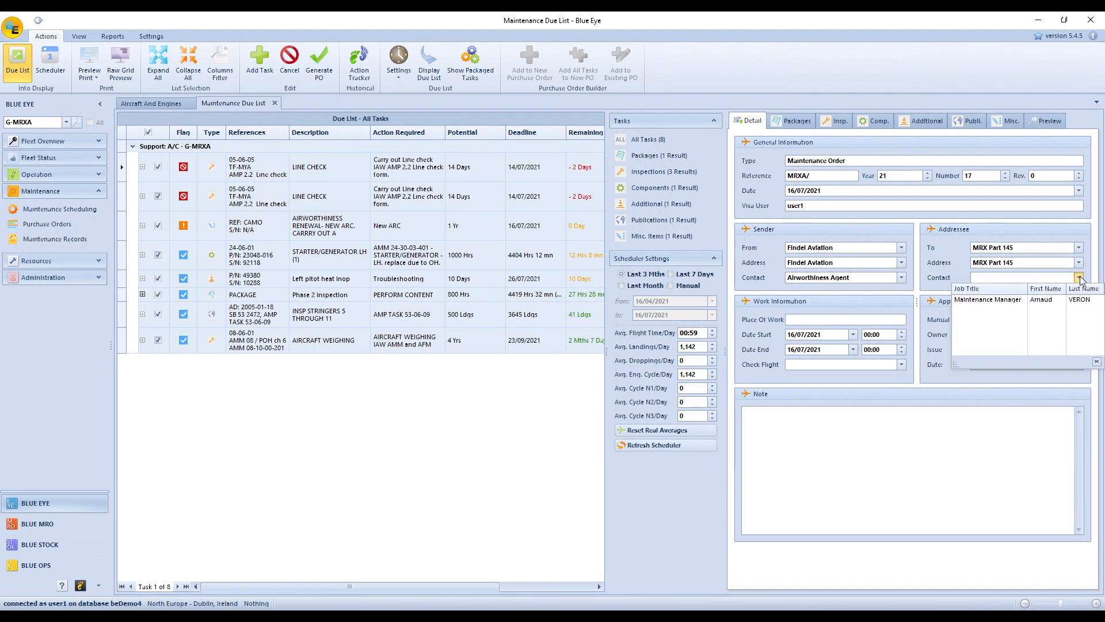
{"action": "left_click", "coordinate": [987, 300]}
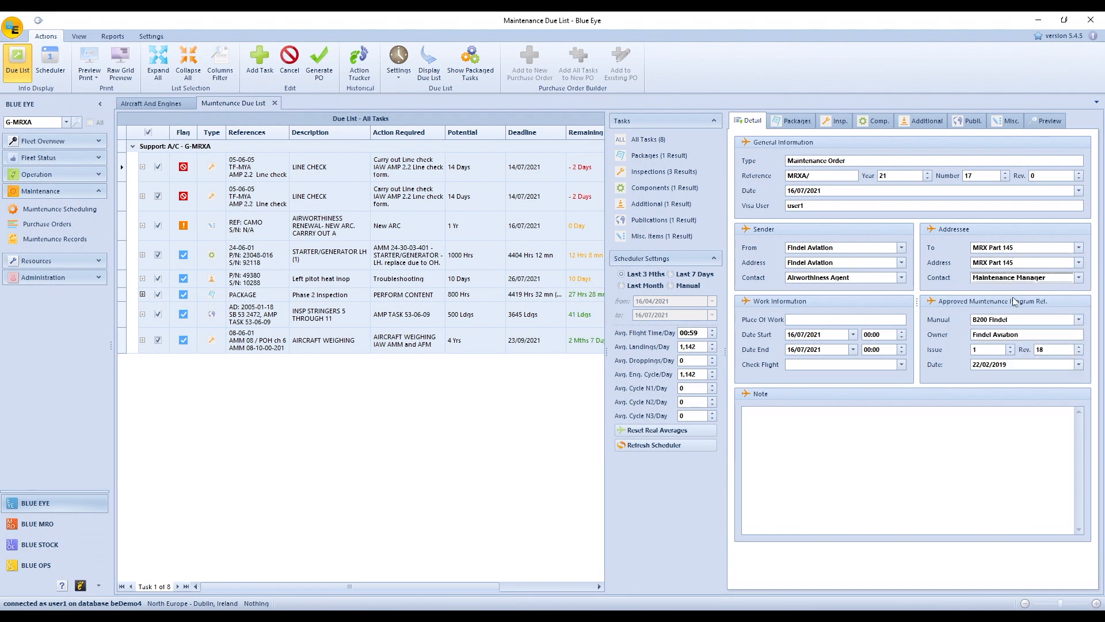
Fill in the work information with place LFMN, start time 12:00, end 17/07/2021 at 13:30 and check flight If Required.
{"action": "left_click", "coordinate": [884, 320]}
{"action": "type", "text": "LFMN"}
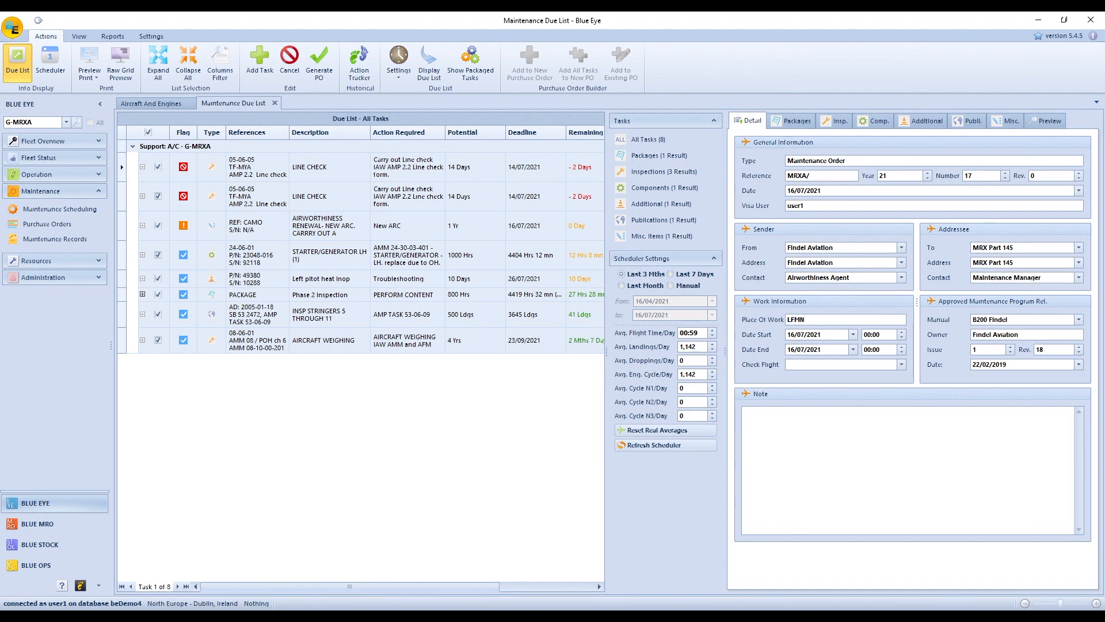
{"action": "left_click", "coordinate": [869, 334]}
{"action": "left_click", "coordinate": [789, 349]}
{"action": "type", "text": "17"}
{"action": "left_click", "coordinate": [871, 350]}
{"action": "type", "text": "13:30"}
{"action": "left_click", "coordinate": [902, 364]}
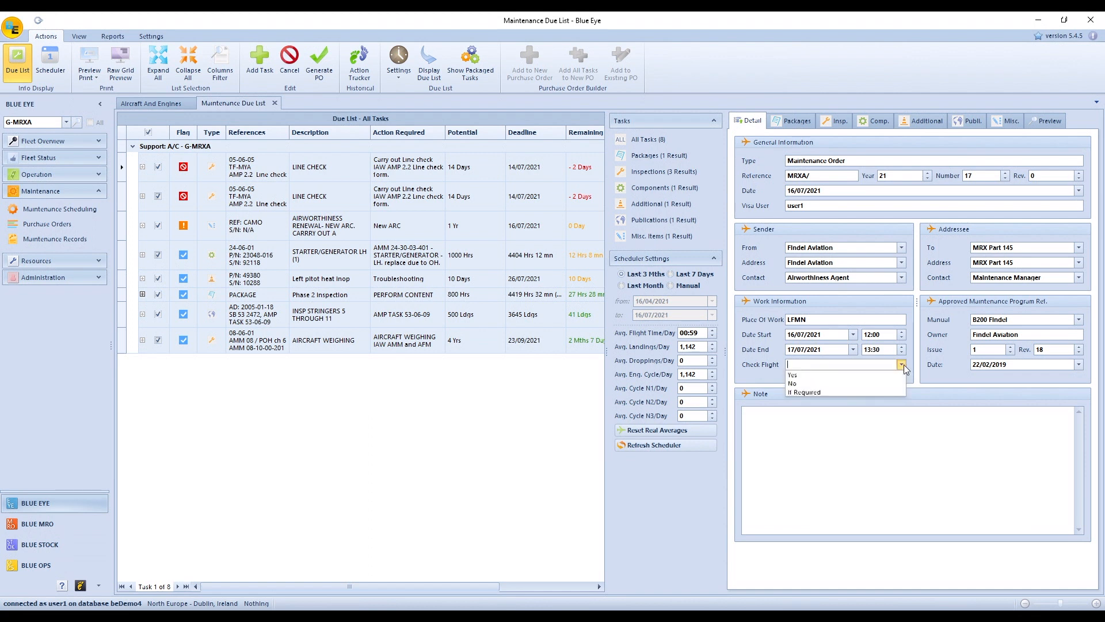
{"action": "left_click", "coordinate": [827, 389]}
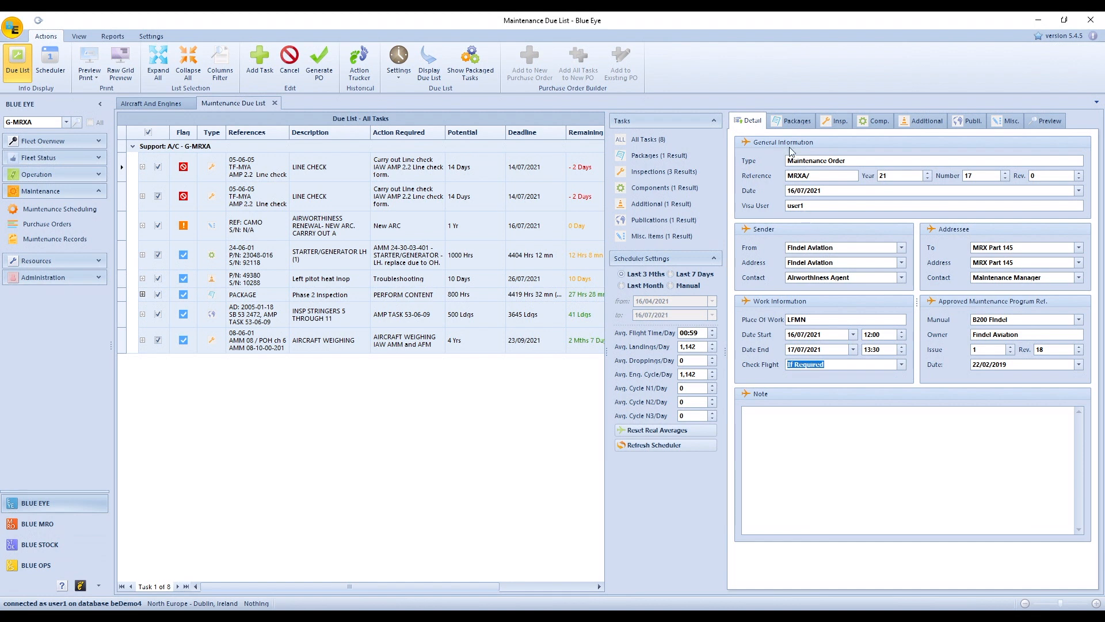
Review the package, inspection, component, additional and publication tasks included in the new order.
{"action": "left_click", "coordinate": [800, 126]}
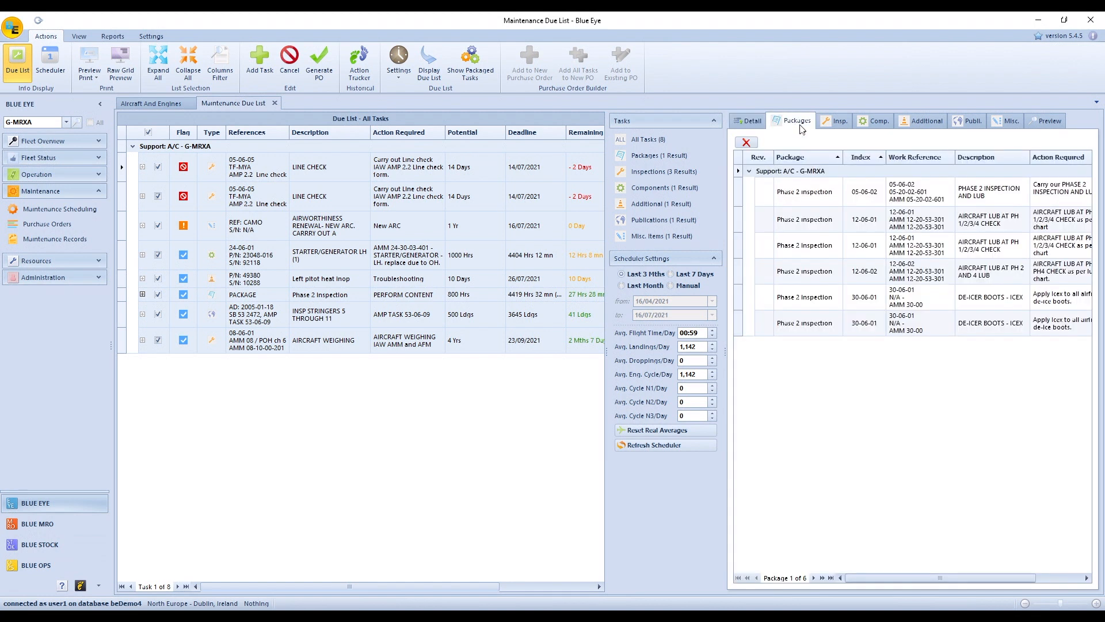
{"action": "left_click", "coordinate": [834, 123]}
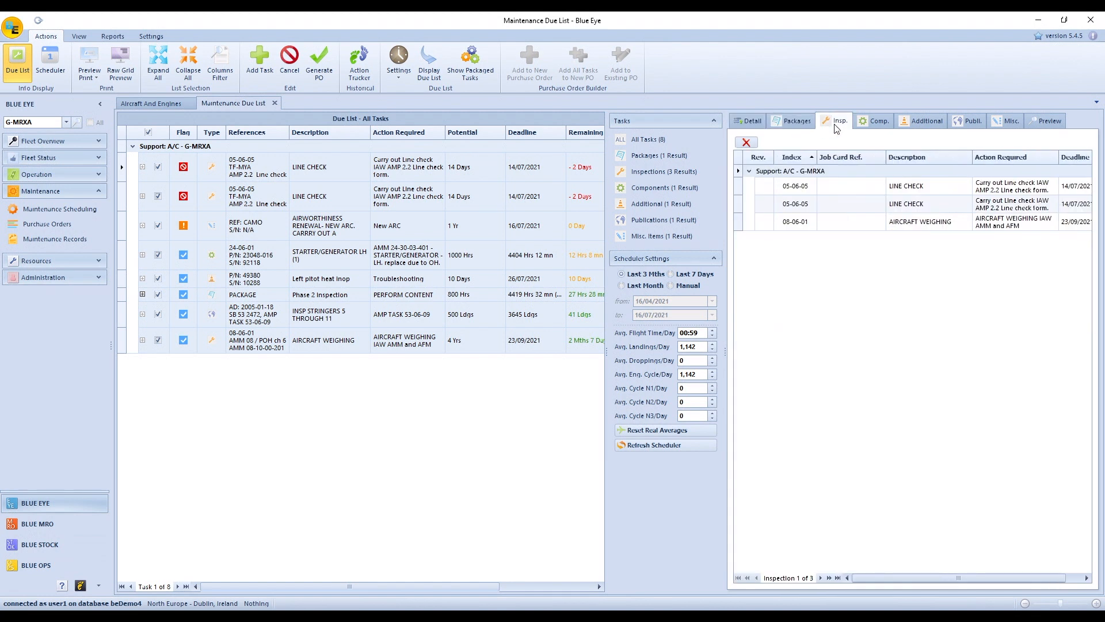
{"action": "left_click", "coordinate": [878, 127]}
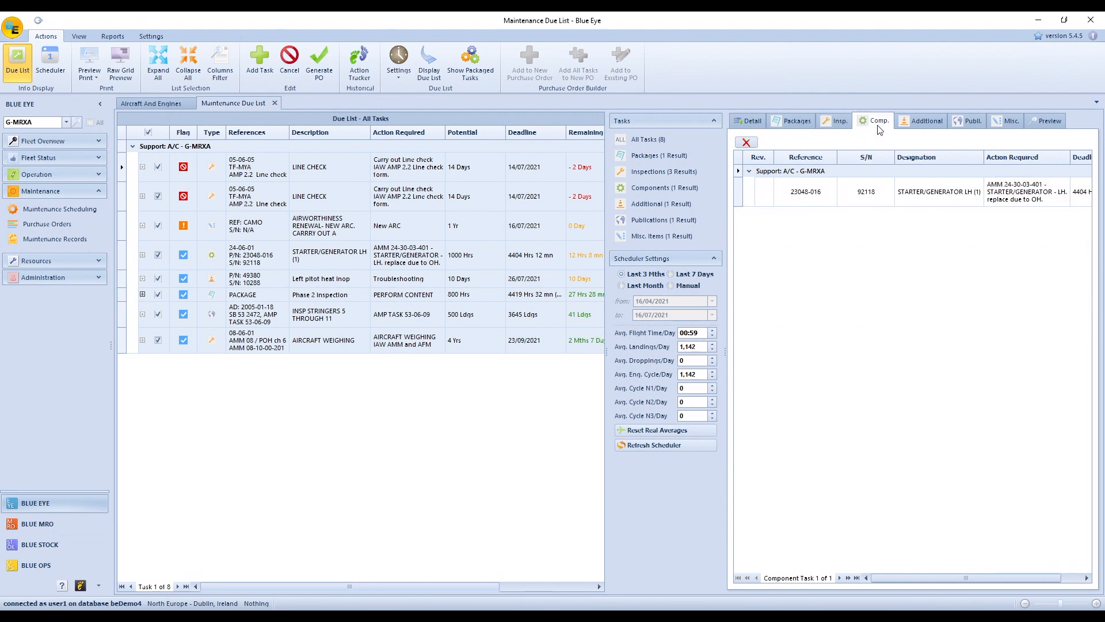
{"action": "left_click", "coordinate": [928, 126]}
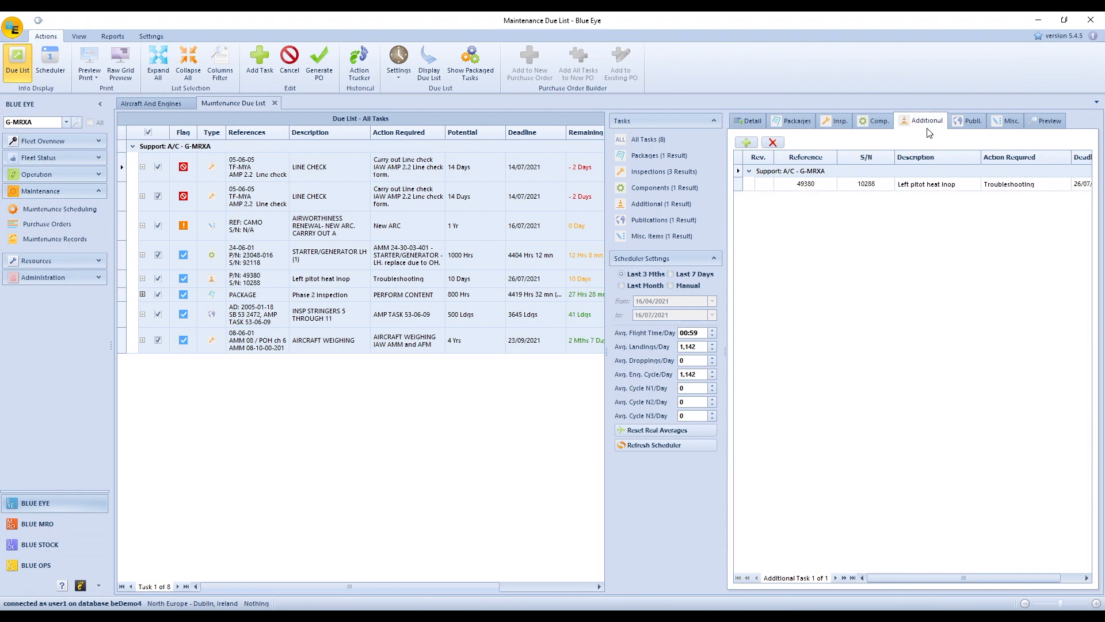
{"action": "left_click", "coordinate": [973, 123]}
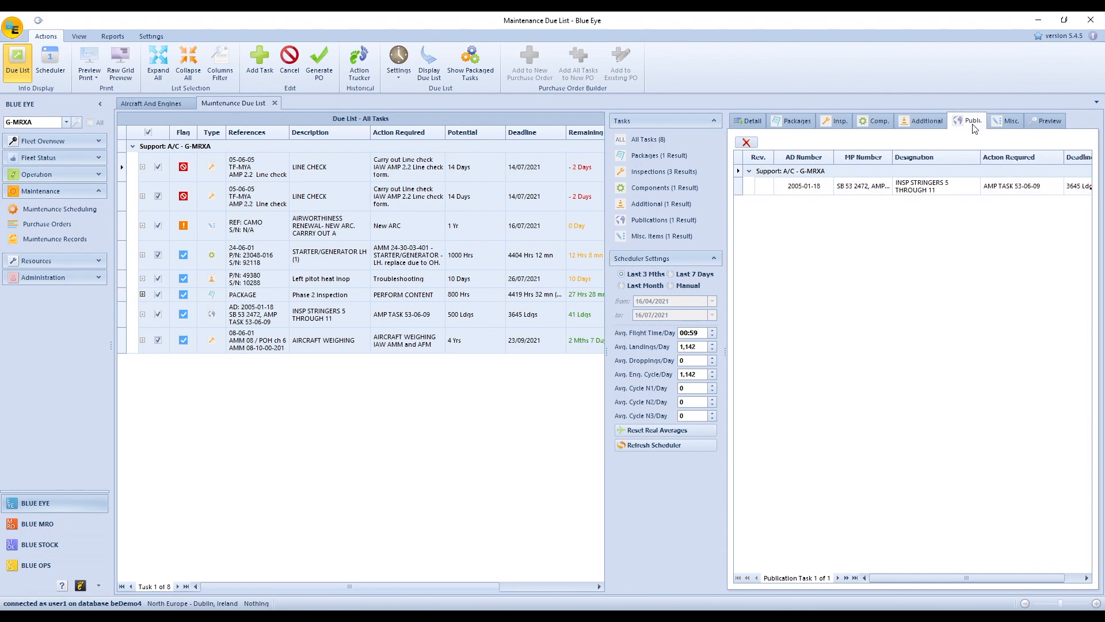
Change the required action of the miscellaneous airworthiness renewal task to "New airworthiness review certificate".
{"action": "left_click", "coordinate": [1002, 128]}
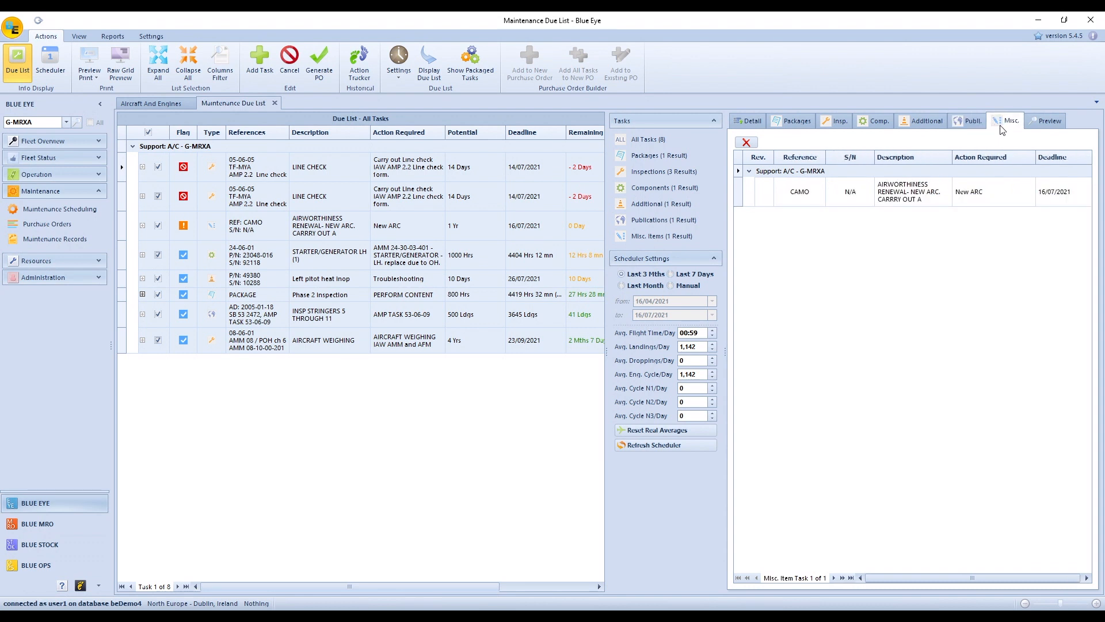
{"action": "left_click", "coordinate": [987, 188]}
{"action": "double_click", "coordinate": [973, 183]}
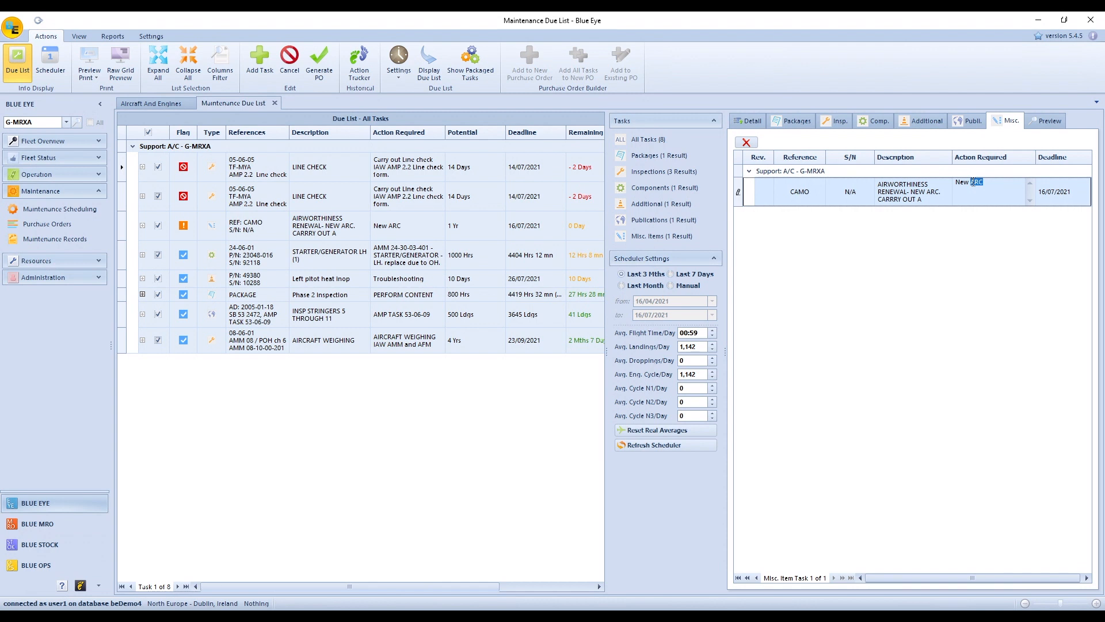
{"action": "type", "text": "airworthiness review certificate"}
{"action": "left_click", "coordinate": [978, 242]}
Preview the maintenance order document and read through both pages down to the final certification.
{"action": "left_click", "coordinate": [1055, 122]}
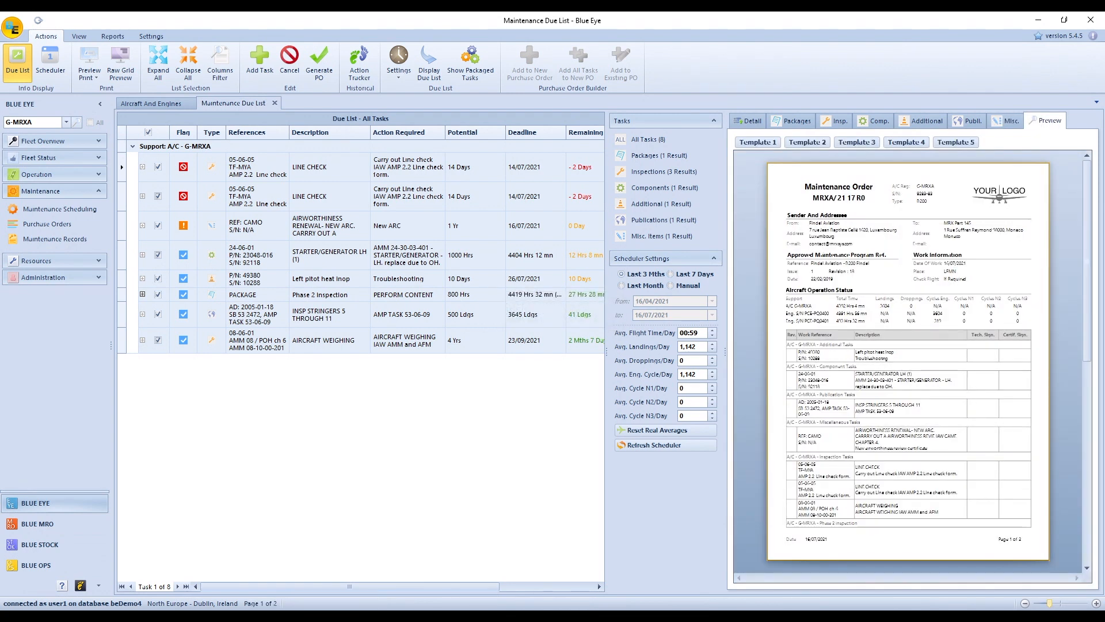
{"action": "left_click_drag", "start_coordinate": [1050, 605], "coordinate": [1055, 606]}
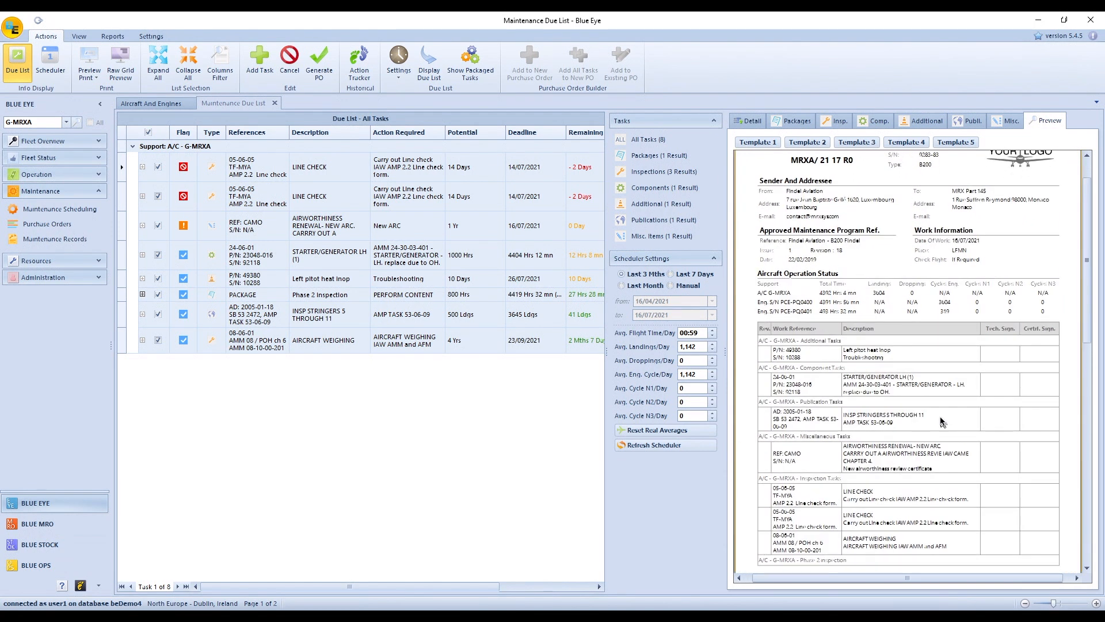
{"action": "scroll", "coordinate": [942, 422], "scroll_direction": "up", "scroll_amount": 1}
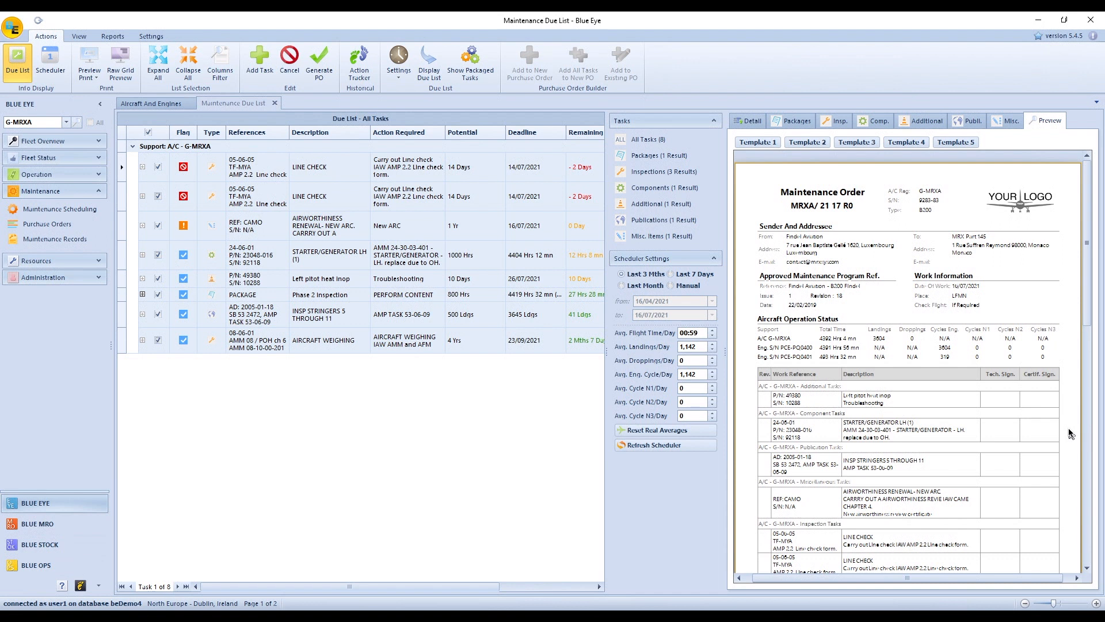
{"action": "left_click_drag", "start_coordinate": [1087, 295], "coordinate": [1092, 519]}
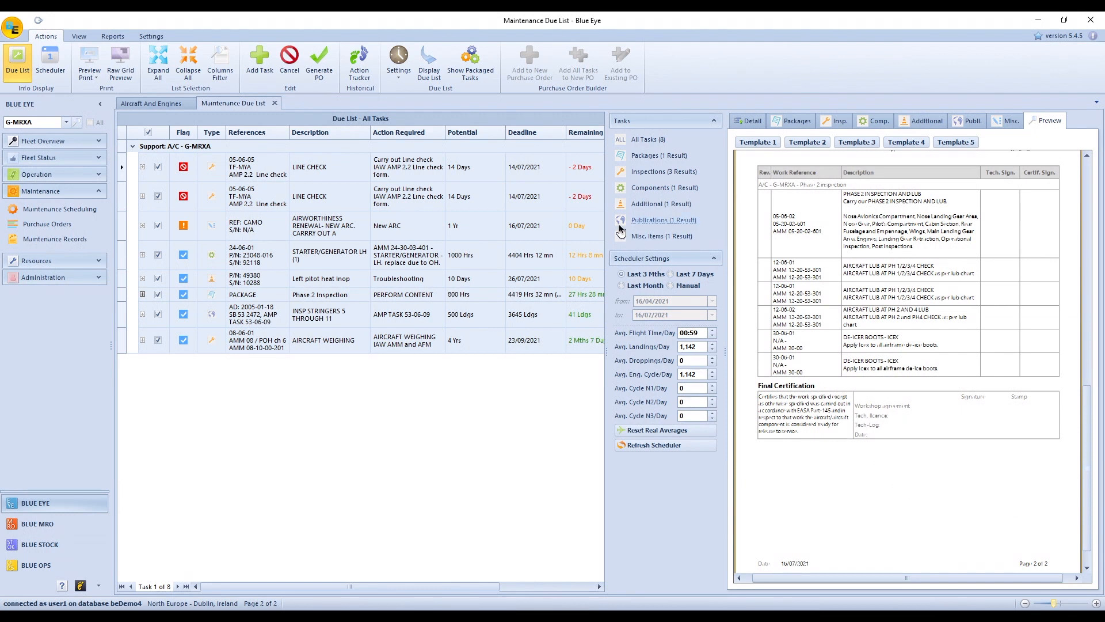
Generate the purchase order and send the e-mail notification about it to the suggested contact.
{"action": "left_click", "coordinate": [313, 64]}
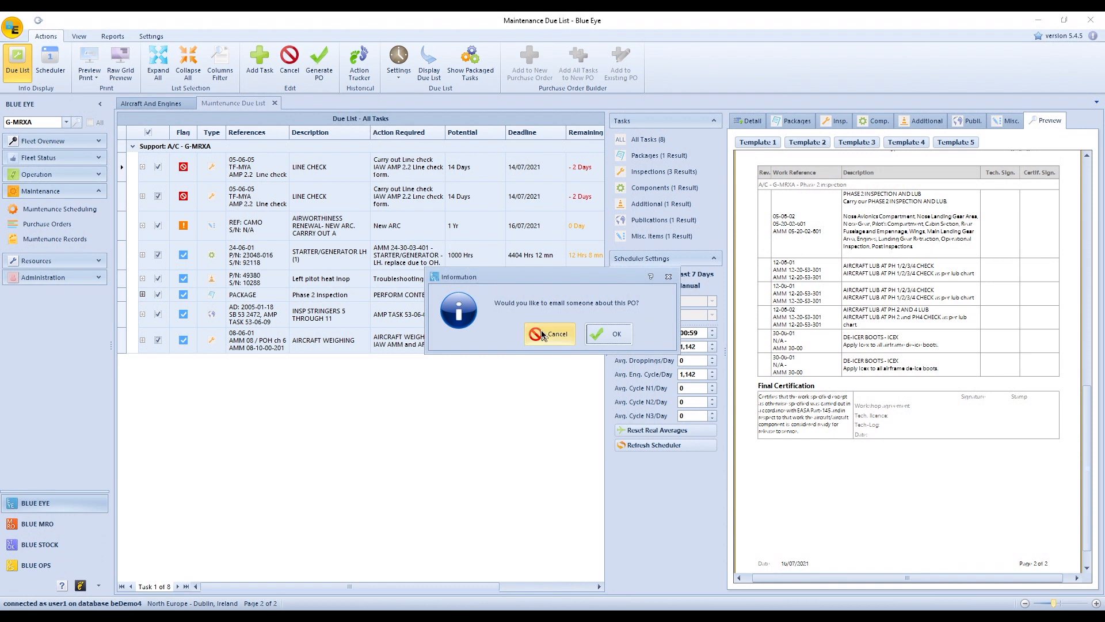
{"action": "left_click", "coordinate": [602, 332]}
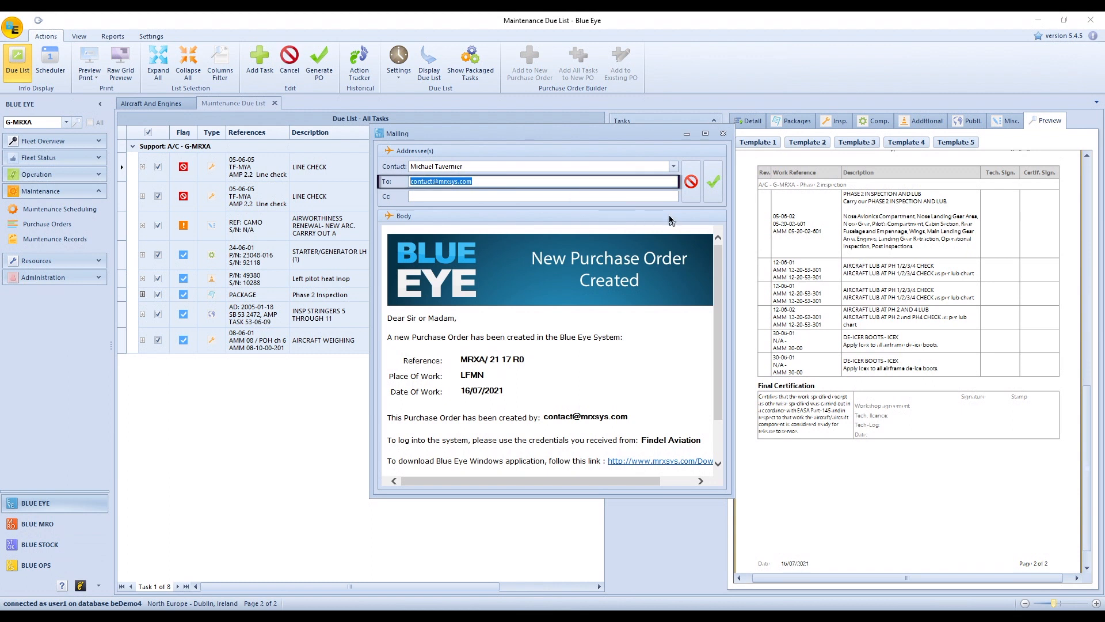
{"action": "left_click", "coordinate": [714, 183]}
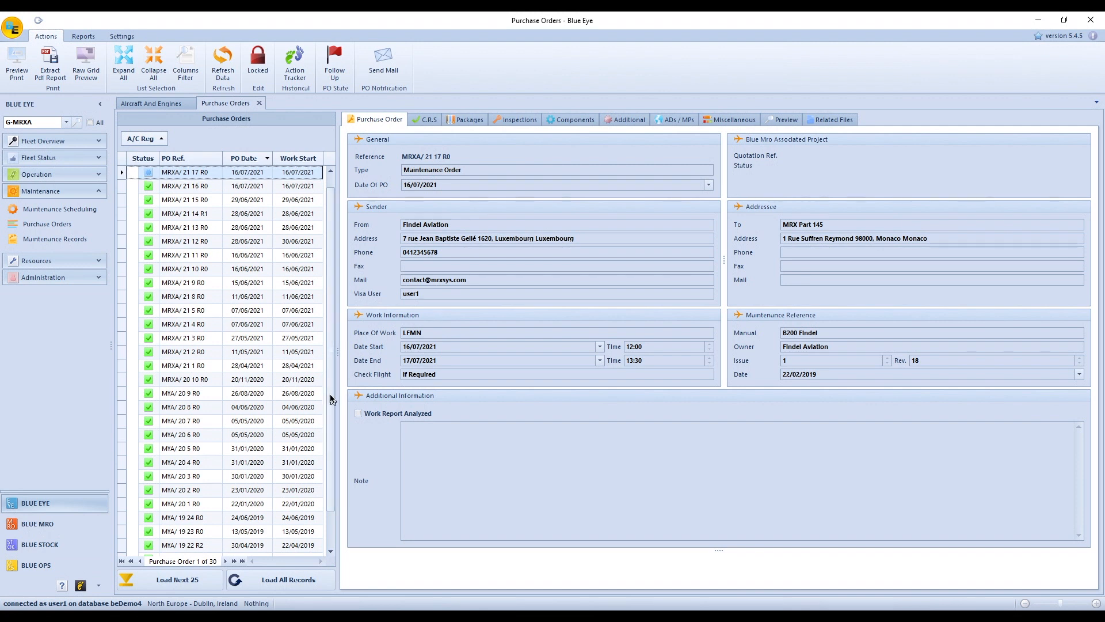
Review the generated purchase order's package, inspection, component, additional and miscellaneous tasks, ending on its general details.
{"action": "left_click", "coordinate": [465, 119]}
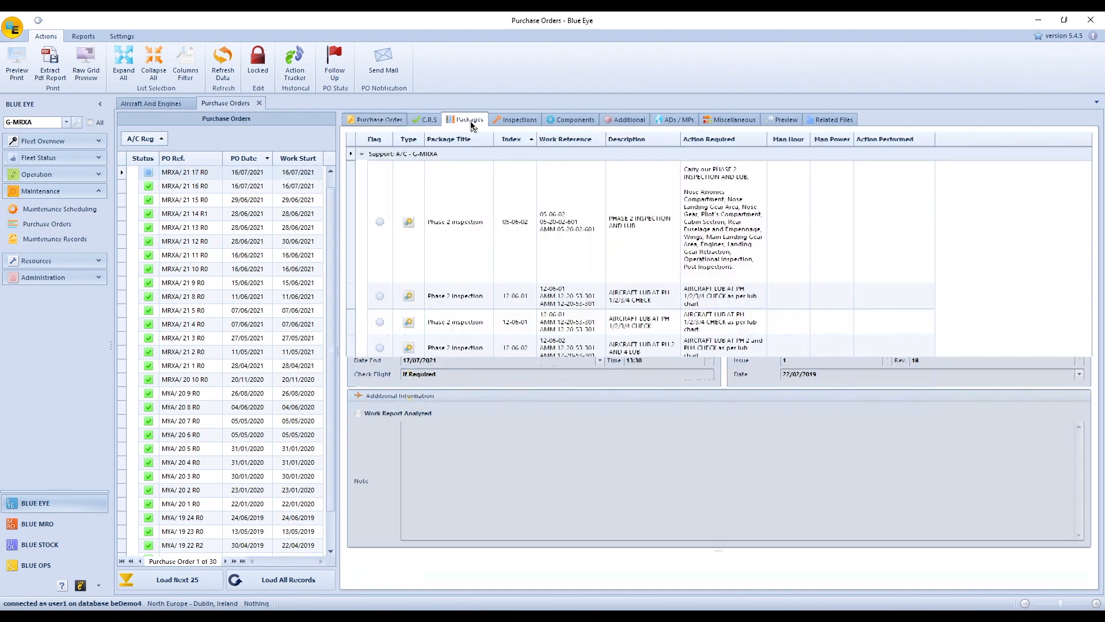
{"action": "left_click", "coordinate": [518, 119]}
{"action": "left_click", "coordinate": [571, 120]}
{"action": "left_click", "coordinate": [626, 120]}
{"action": "left_click", "coordinate": [729, 120]}
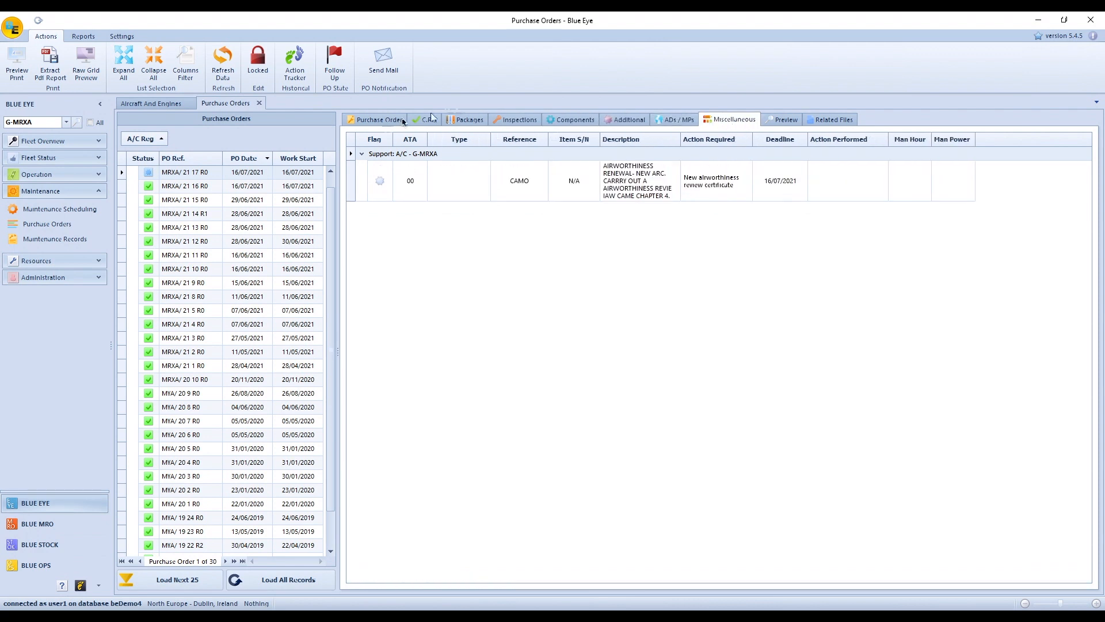
{"action": "left_click", "coordinate": [377, 120]}
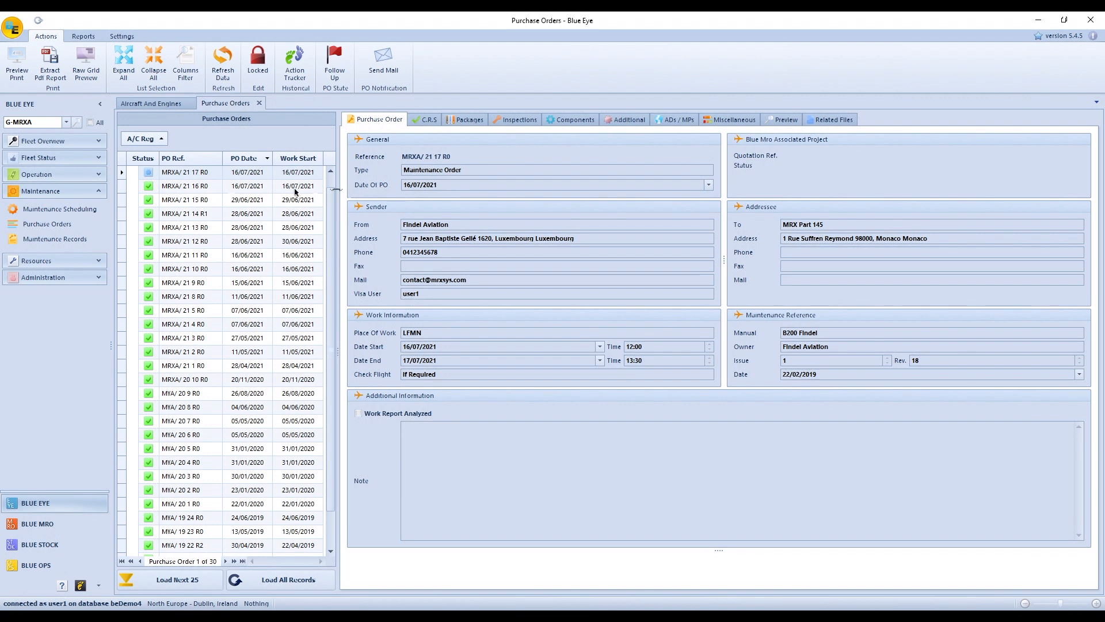
Display the maintenance due list for G-MRXA again, increase its hours limit and refresh the list.
{"action": "left_click", "coordinate": [78, 211]}
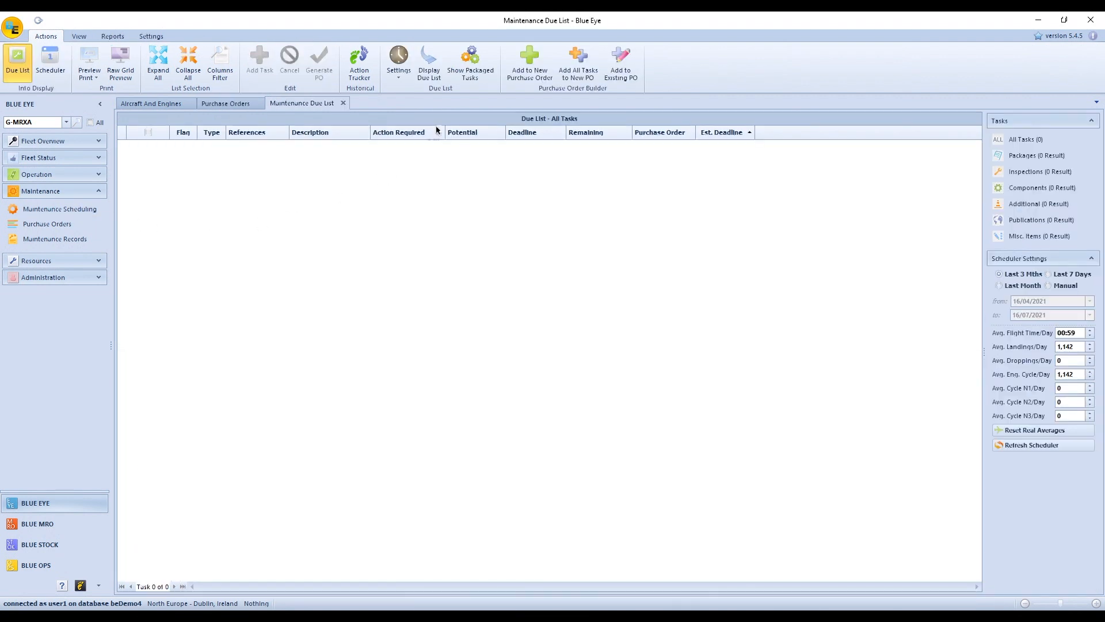
{"action": "left_click", "coordinate": [430, 64]}
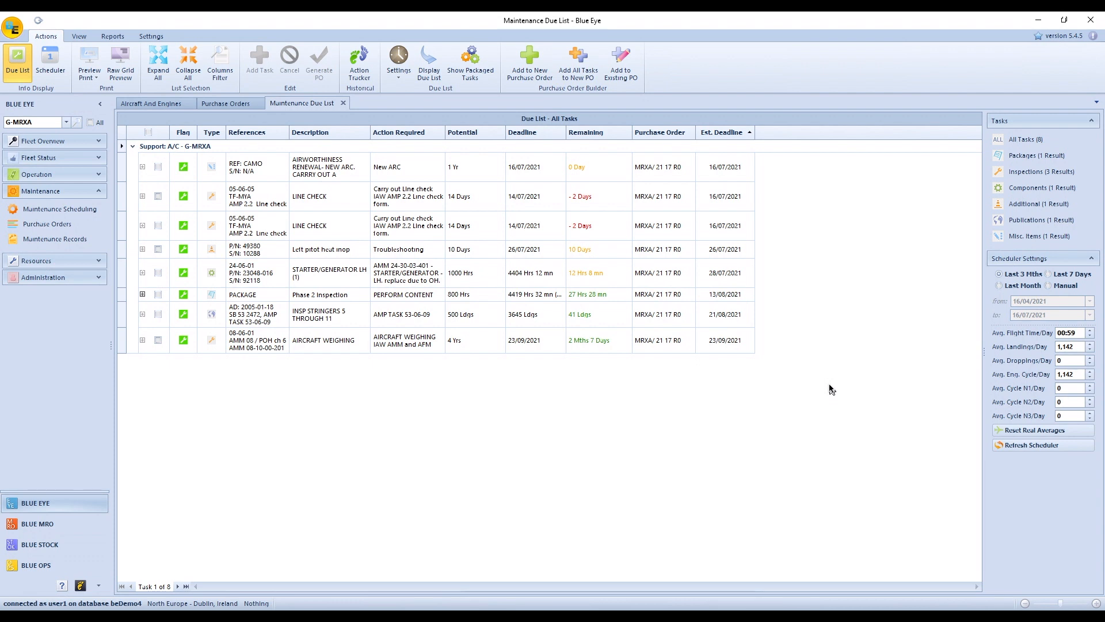
{"action": "left_click", "coordinate": [399, 66]}
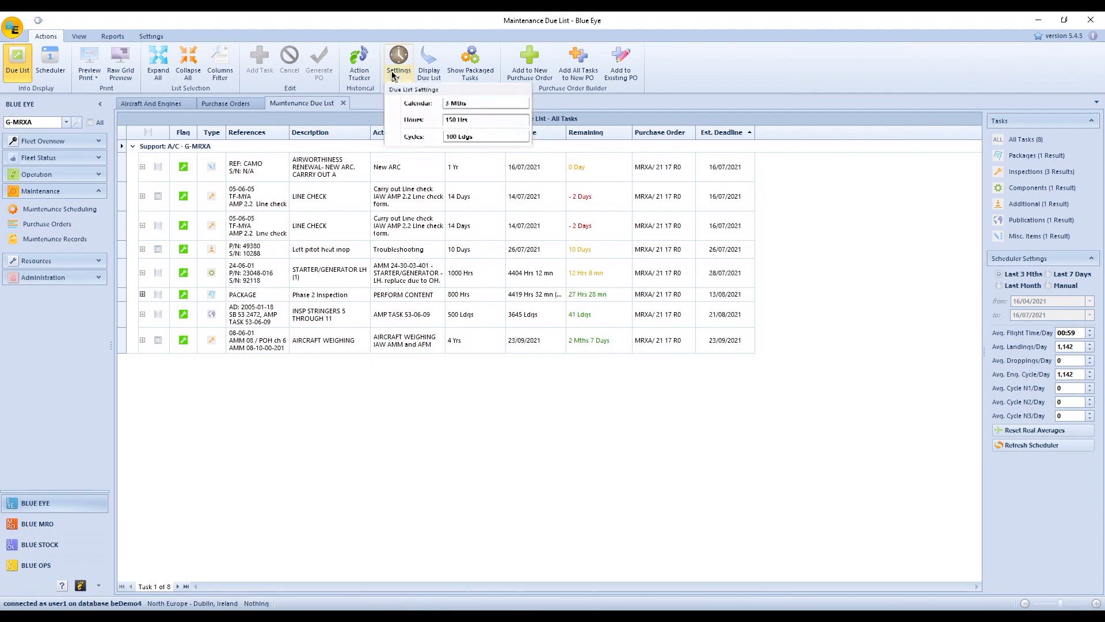
{"action": "left_click", "coordinate": [446, 120]}
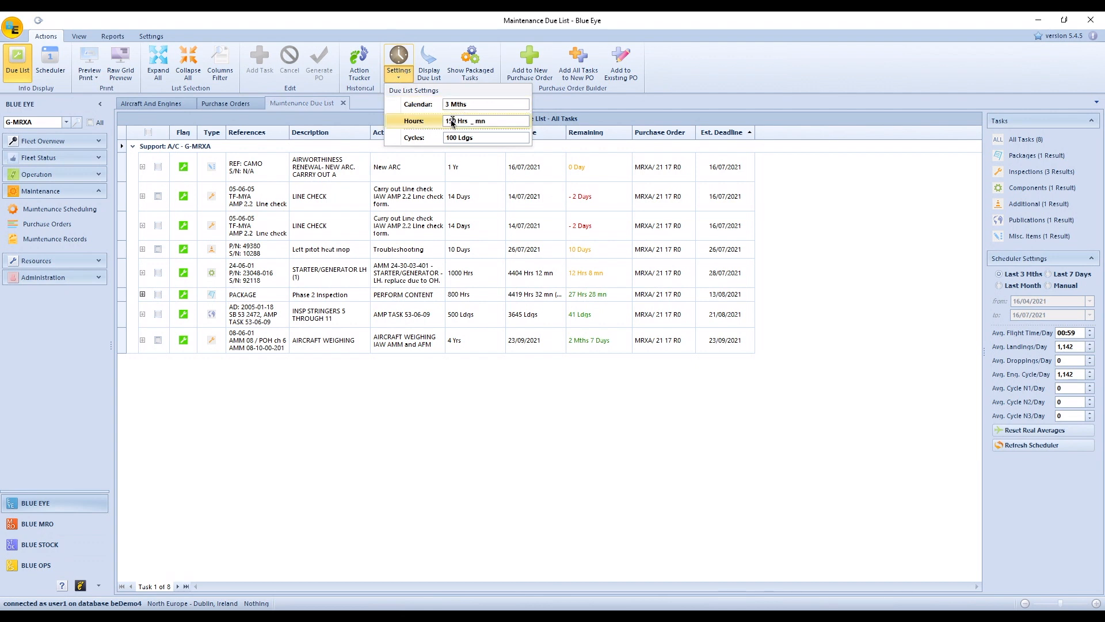
{"action": "left_click_drag", "start_coordinate": [447, 120], "coordinate": [442, 121]}
{"action": "left_click", "coordinate": [453, 479]}
{"action": "left_click", "coordinate": [426, 72]}
Select the ENG FCU RH and ENG DRIV FUEL PUMP RH tasks and add them to the existing open purchase order of 16/07/2021.
{"action": "left_click", "coordinate": [158, 379]}
{"action": "left_click", "coordinate": [158, 405]}
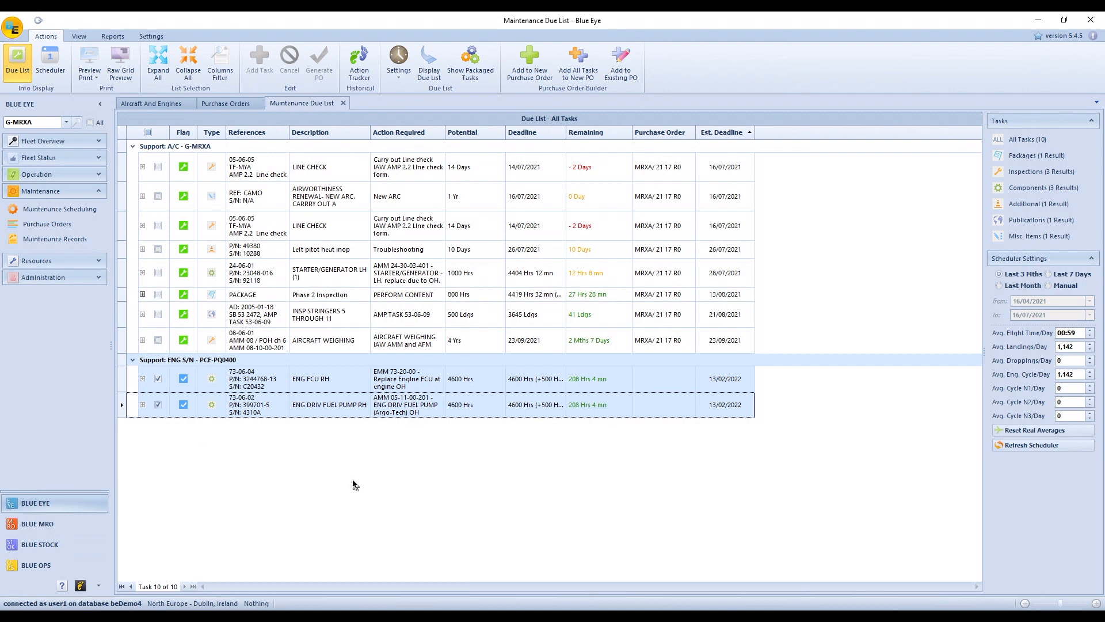
{"action": "left_click", "coordinate": [620, 63]}
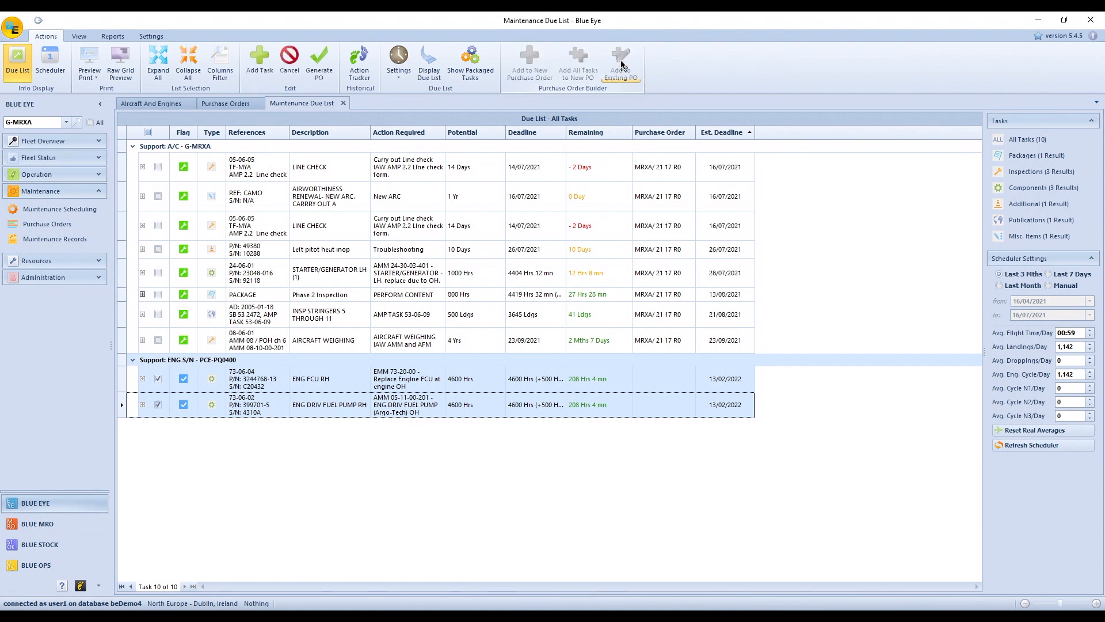
{"action": "left_click", "coordinate": [611, 314]}
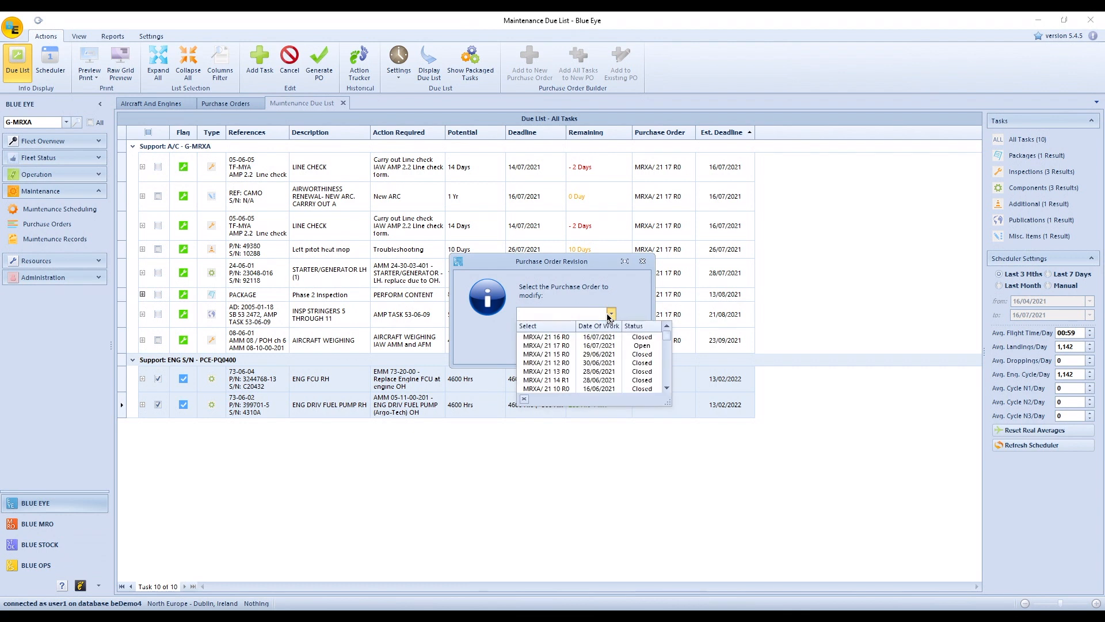
{"action": "left_click", "coordinate": [614, 346]}
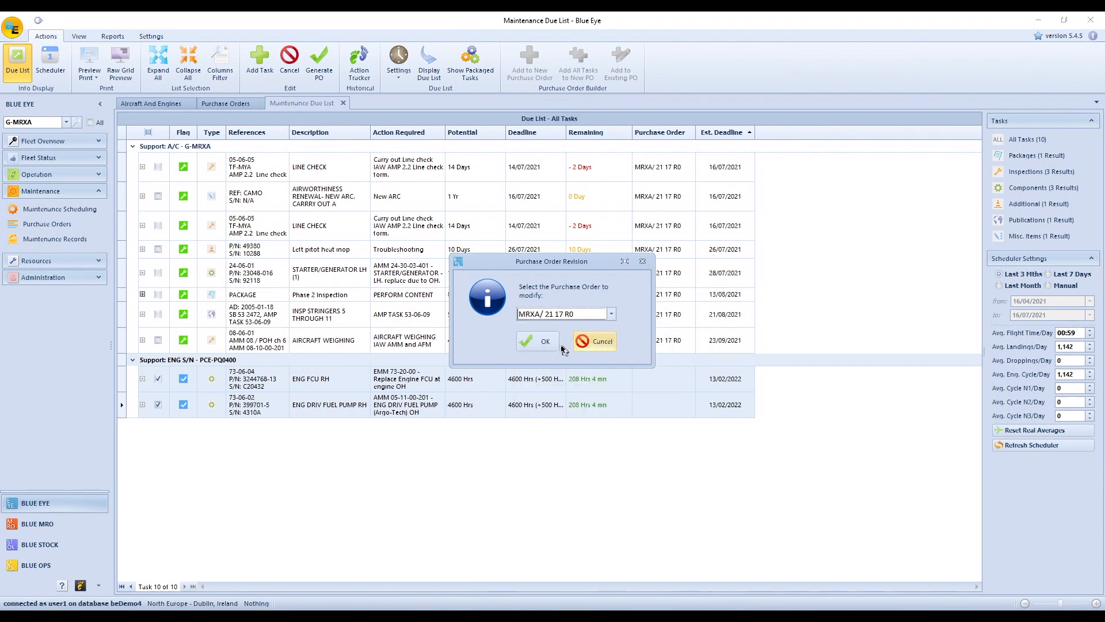
{"action": "left_click", "coordinate": [543, 342]}
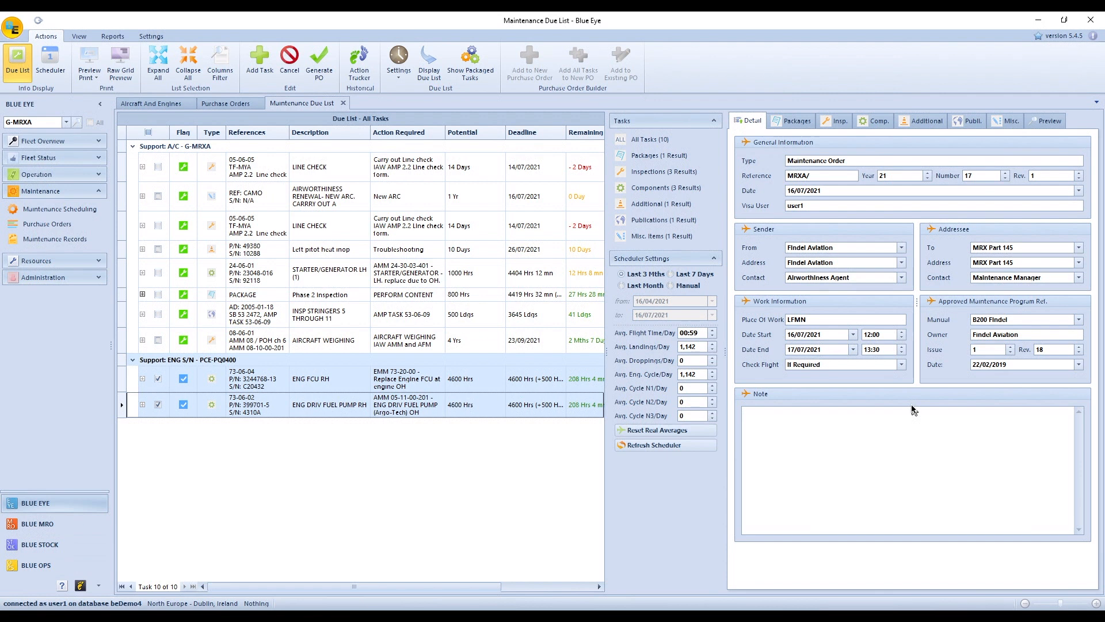
Check the component tasks of the revised order and generate the purchase order revision.
{"action": "left_click", "coordinate": [877, 122]}
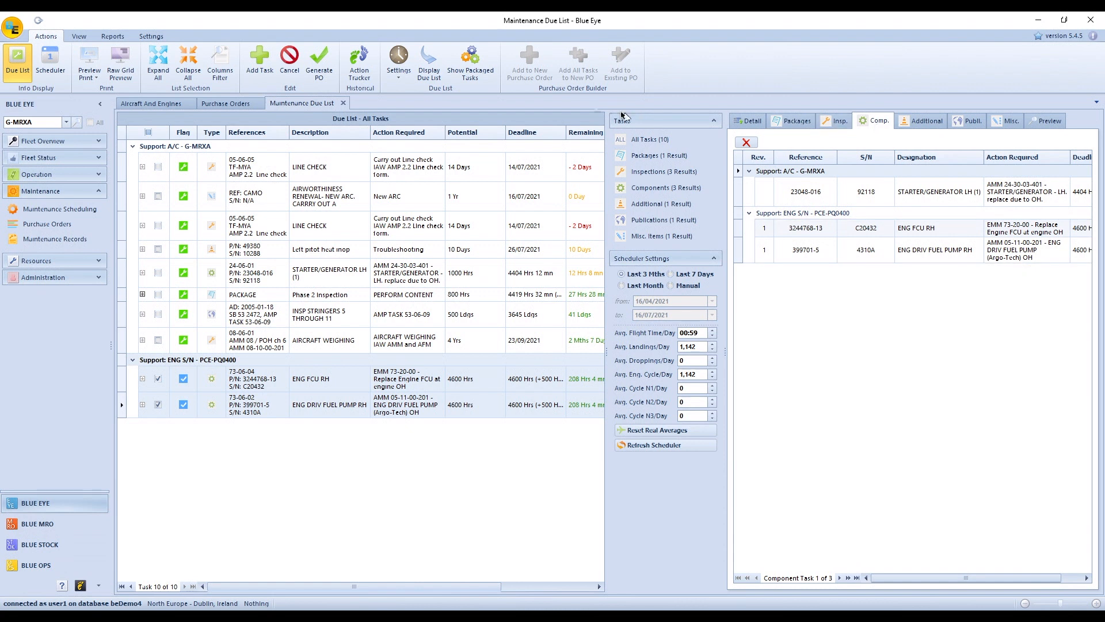
{"action": "left_click", "coordinate": [316, 68]}
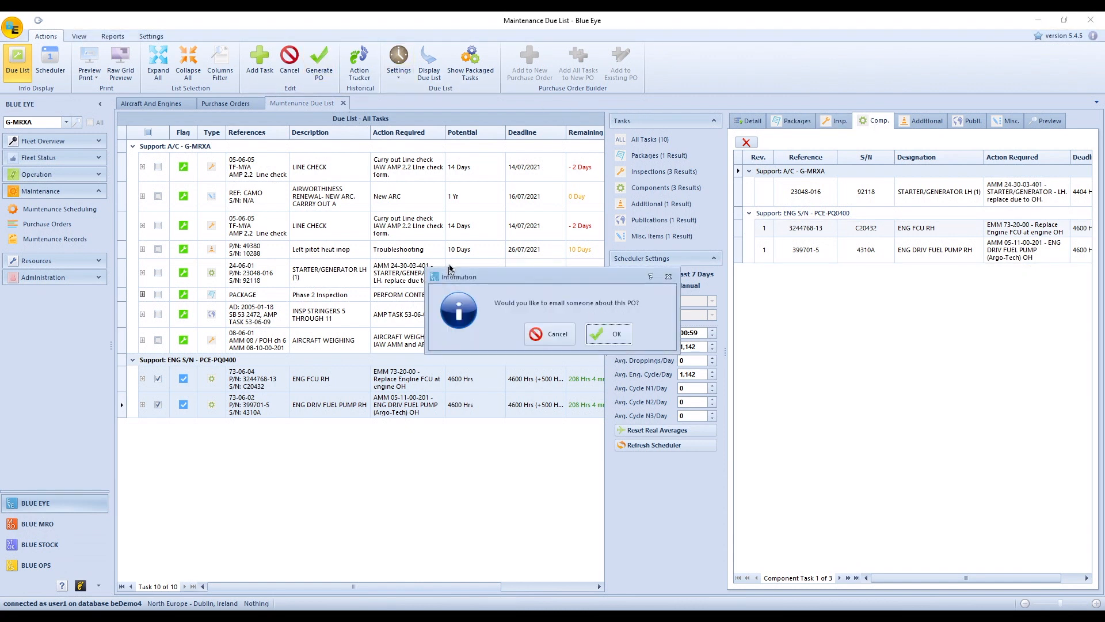